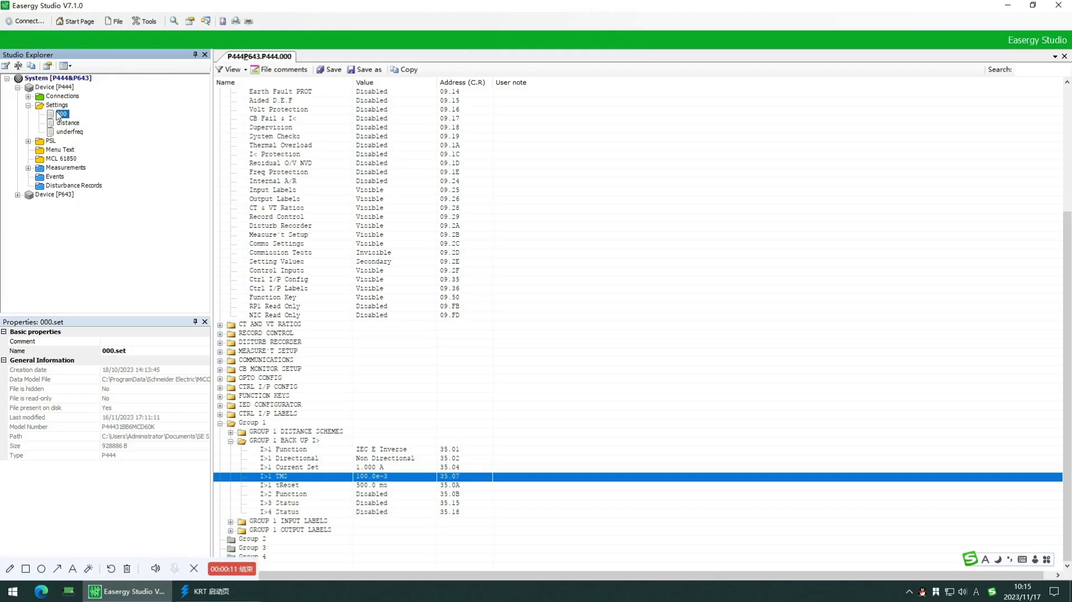
scroll(456, 199, "up", 6)
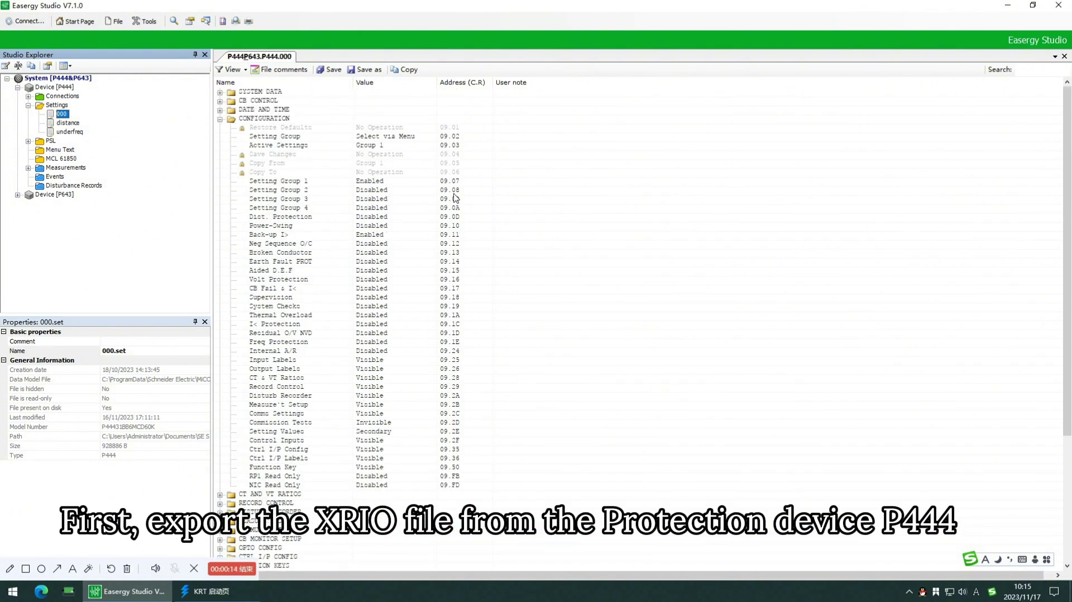
left_click(278, 235)
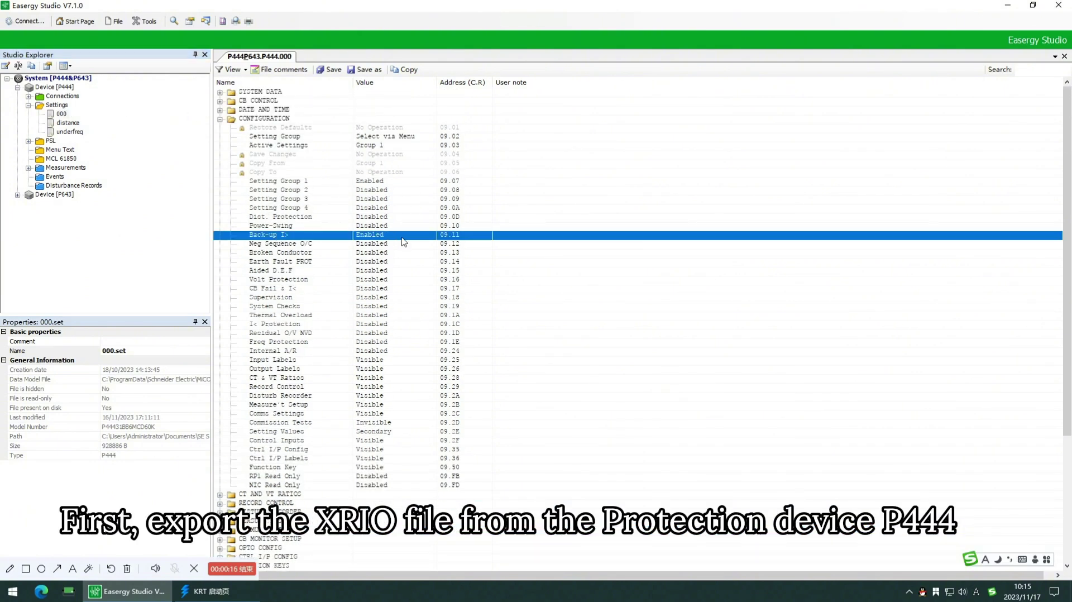
scroll(430, 249, "down", 6)
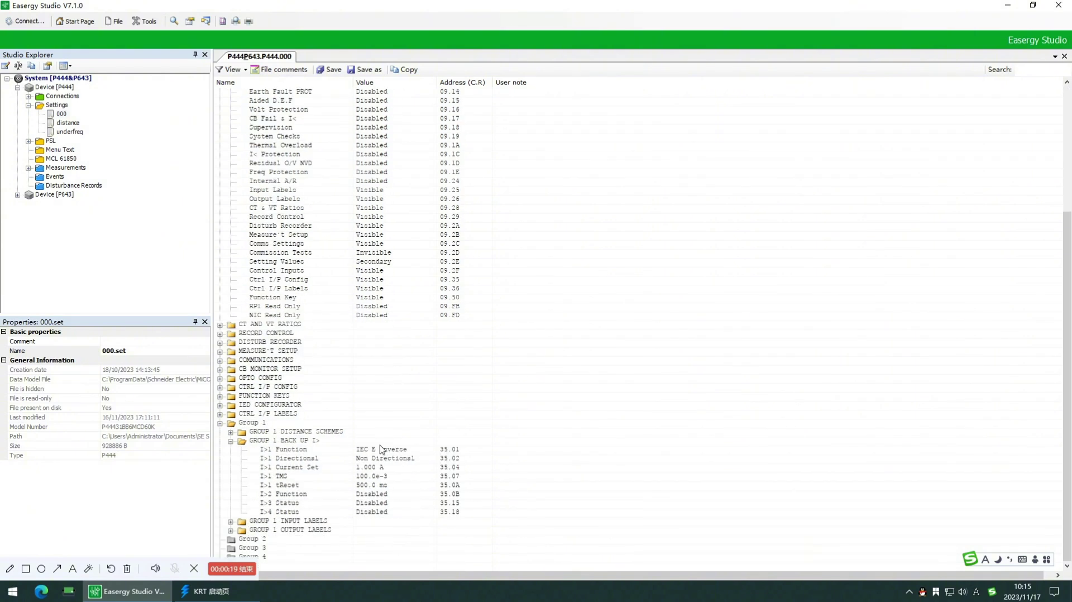
left_click(382, 450)
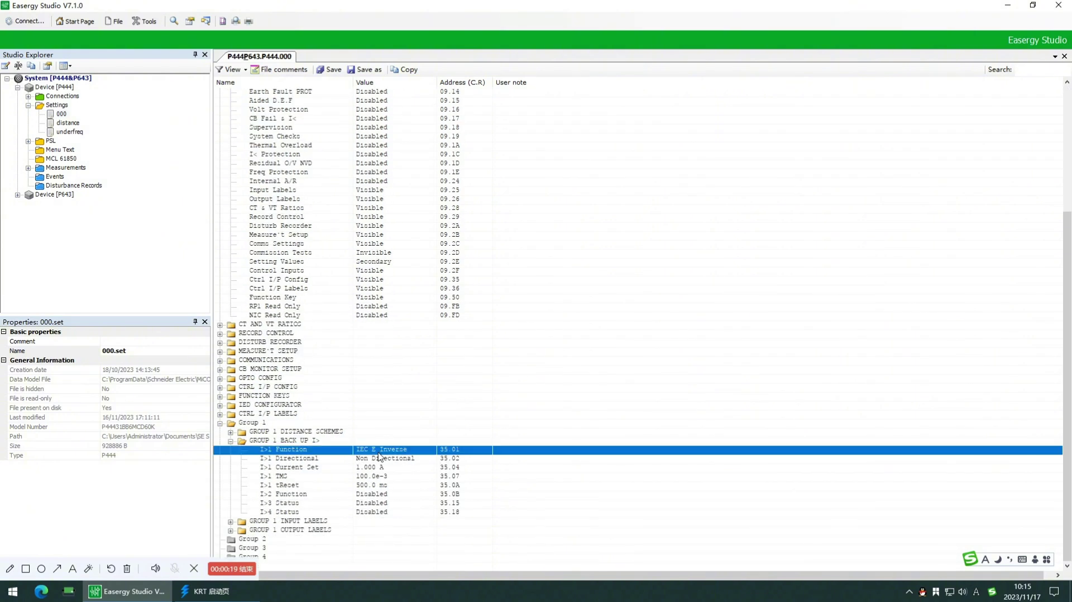
left_click(380, 468)
left_click(384, 478)
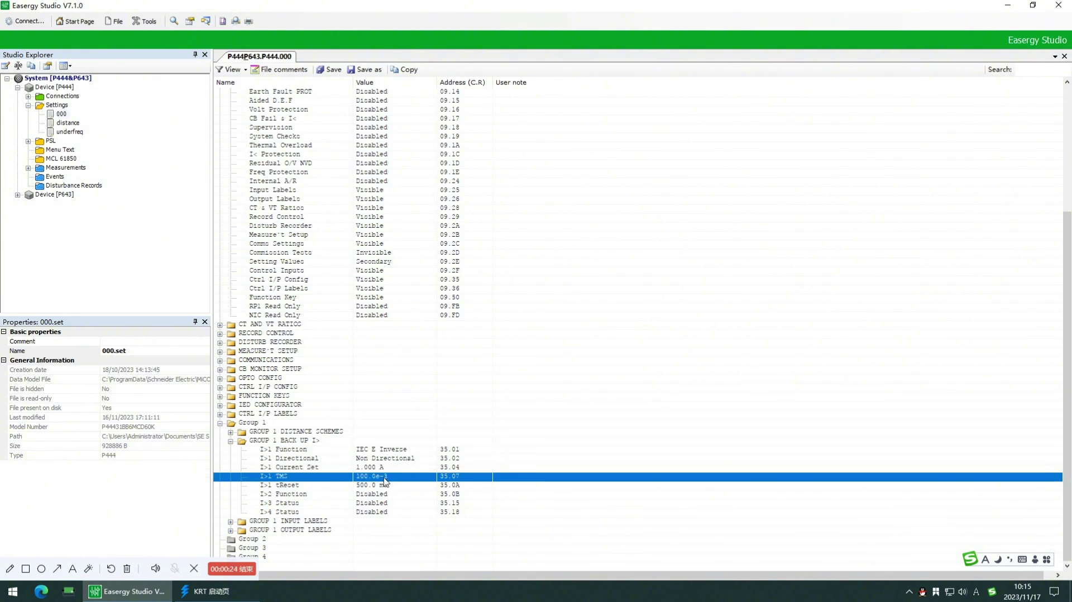
Step: Export settings file 000 in XRIO format, overwriting P444-OC.xrio on the Desktop
right_click(65, 115)
left_click(106, 162)
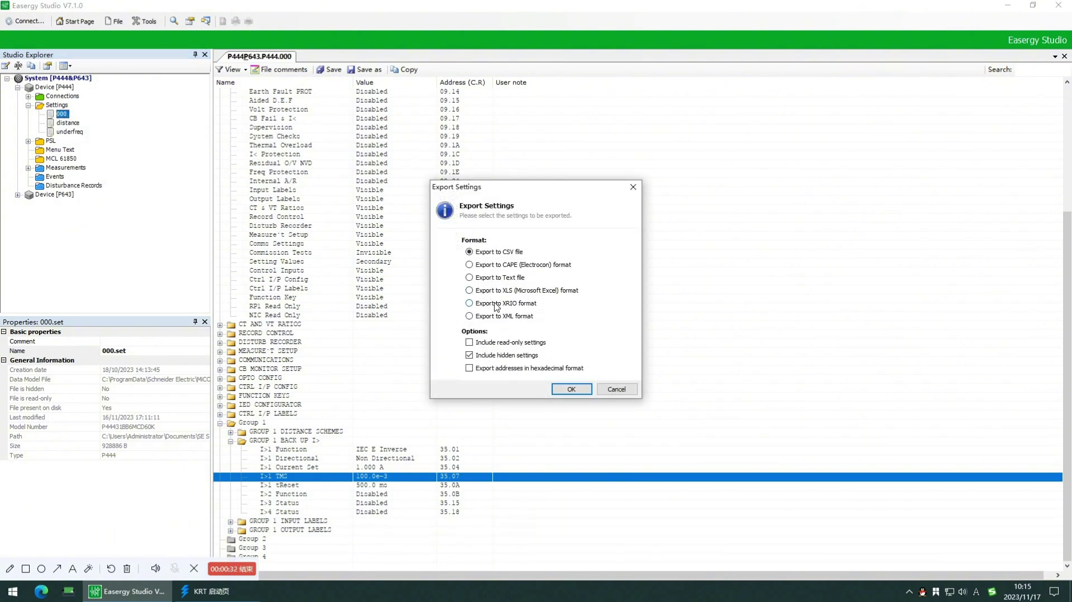
left_click(495, 304)
left_click(570, 389)
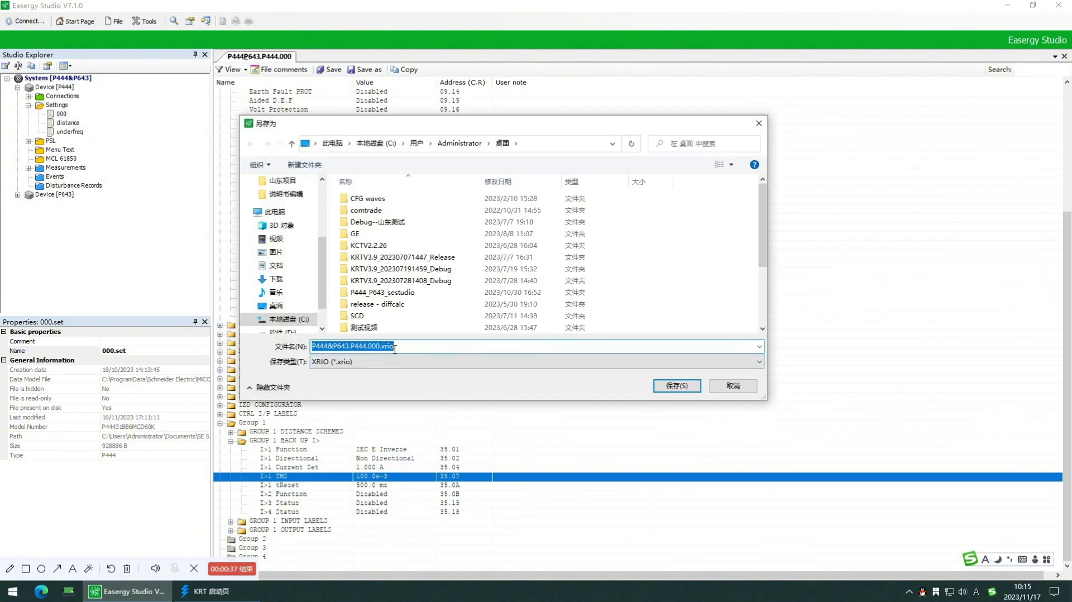
left_click(383, 348)
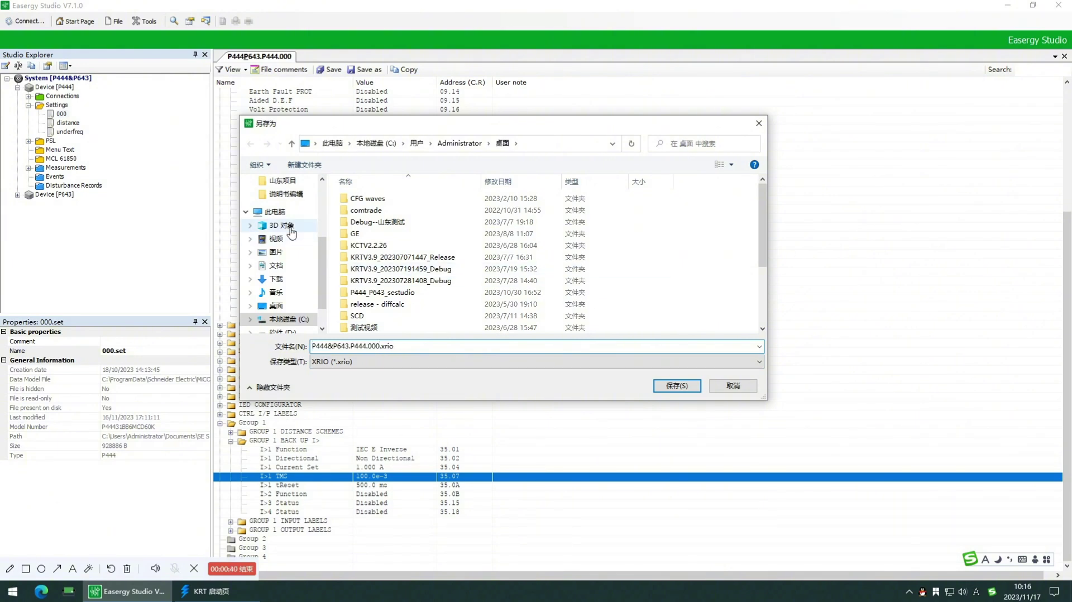
scroll(286, 268, "down", 2)
left_click(282, 263)
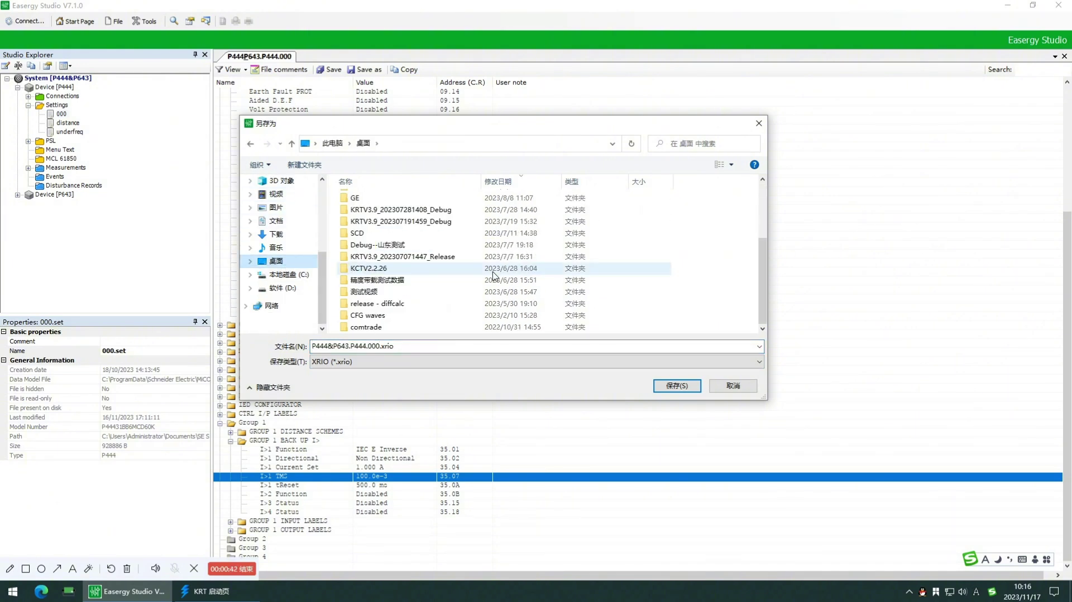
scroll(425, 251, "up", 2)
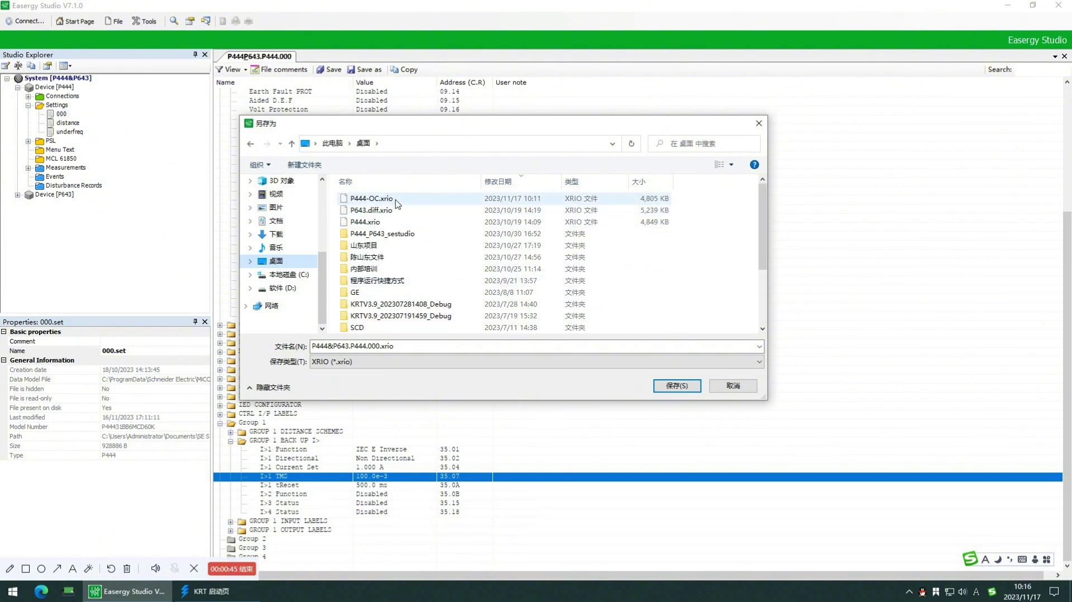
left_click(380, 199)
left_click(671, 387)
left_click(570, 305)
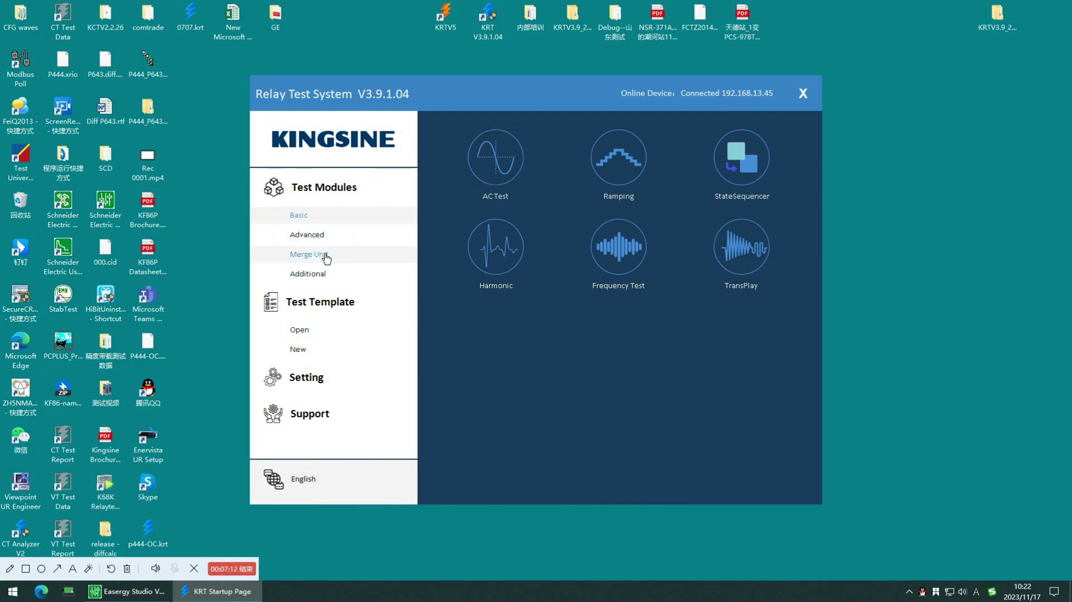
Step: Expand the Advanced, Merge Unit and Additional test module groups to reveal Transducer and Energy
left_click(325, 241)
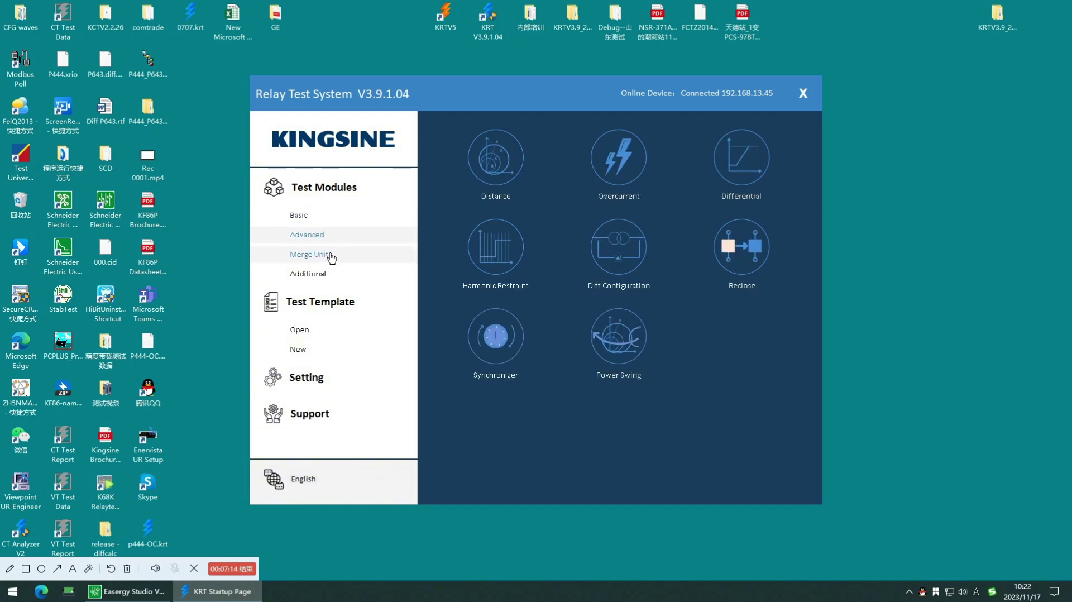
left_click(331, 257)
left_click(324, 277)
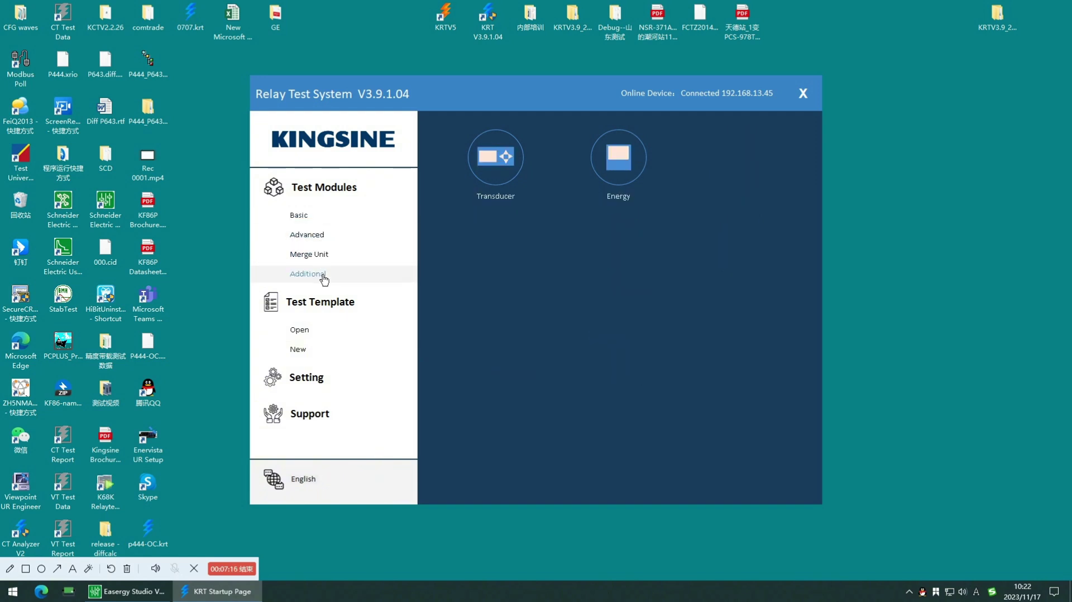
Step: Start a new report and load the SCHNEIDER P441 P442 P444 MiCOM P442 Line template as test object
left_click(317, 351)
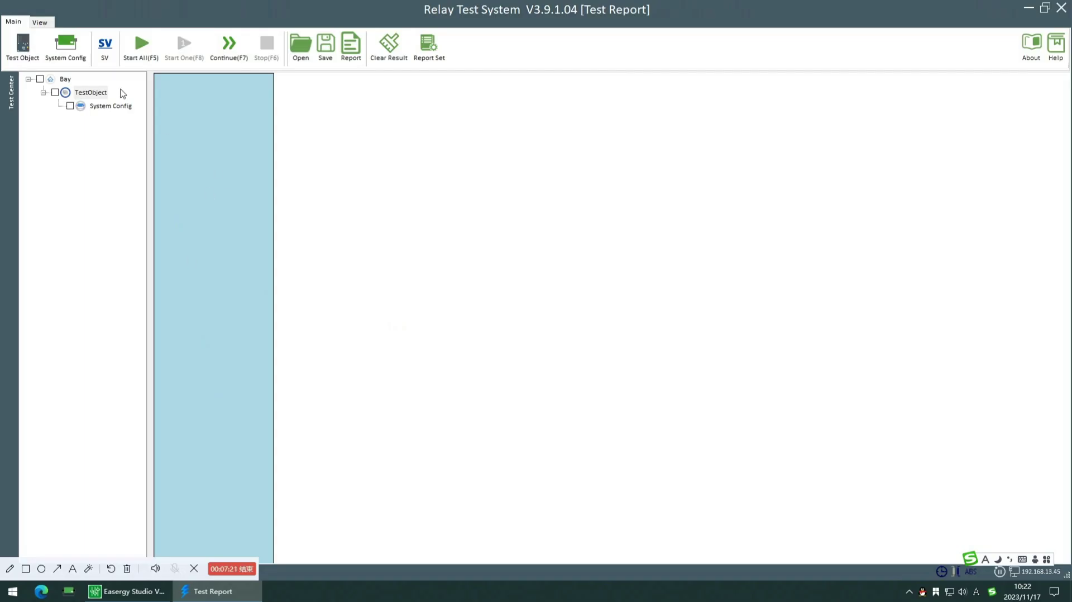
right_click(87, 92)
mouse_move(152, 101)
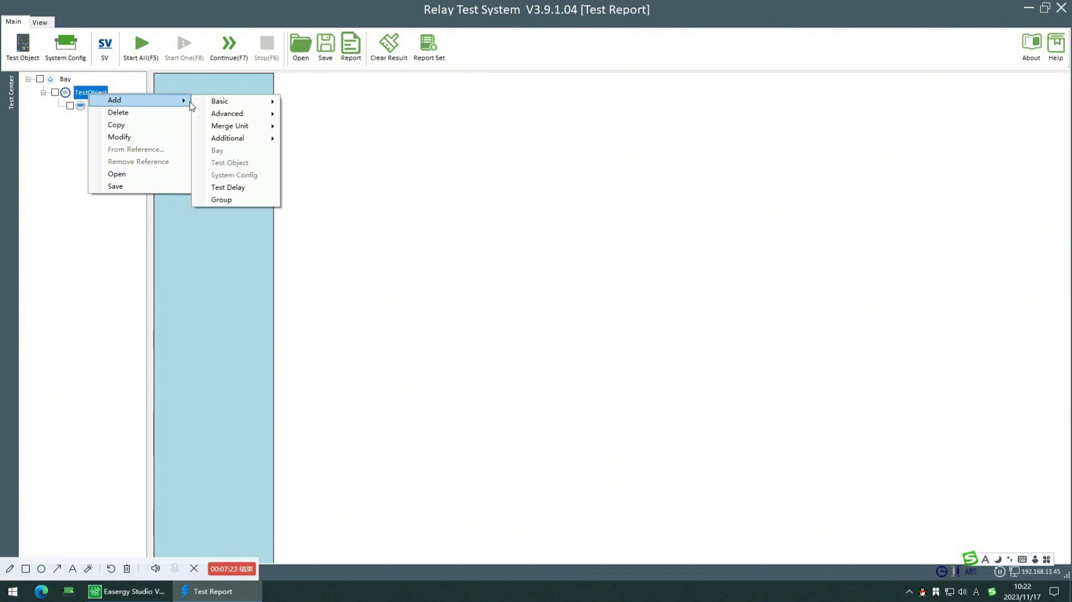
left_click(149, 174)
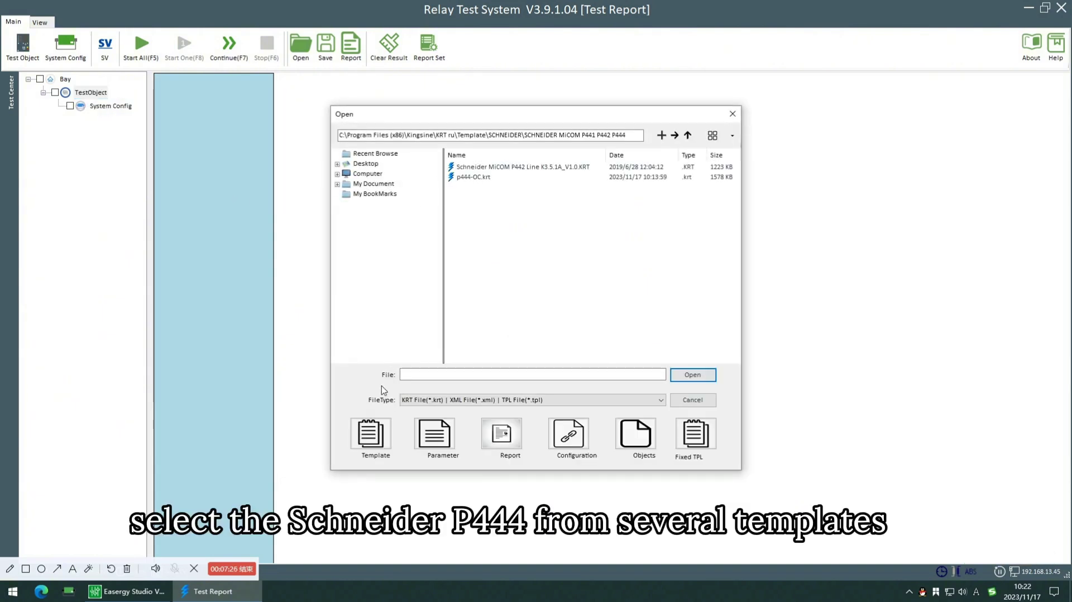
left_click(370, 433)
double_click(488, 249)
double_click(549, 217)
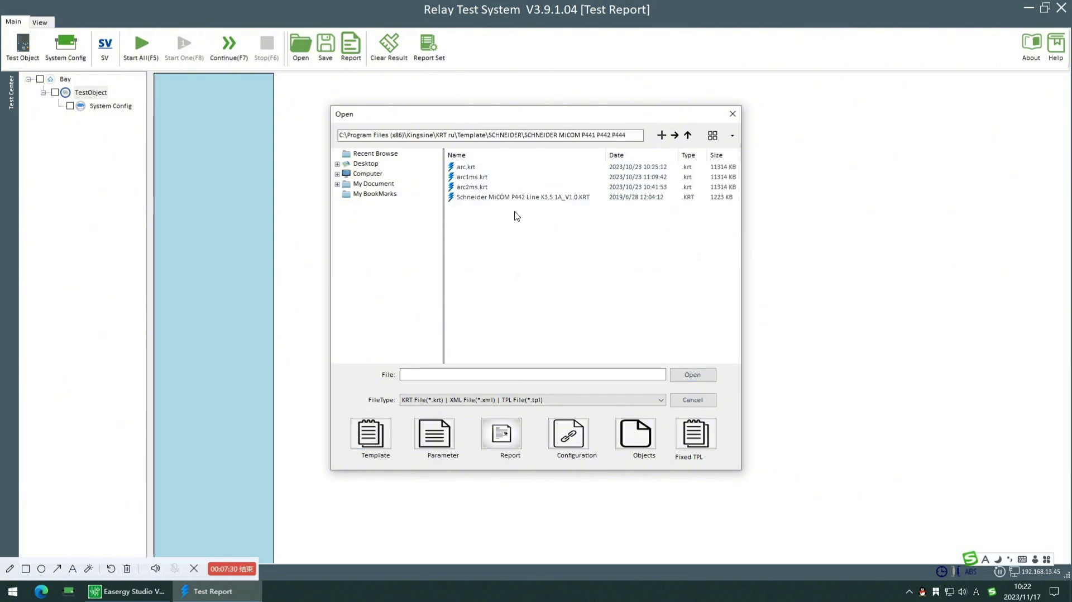
left_click(518, 198)
double_click(519, 198)
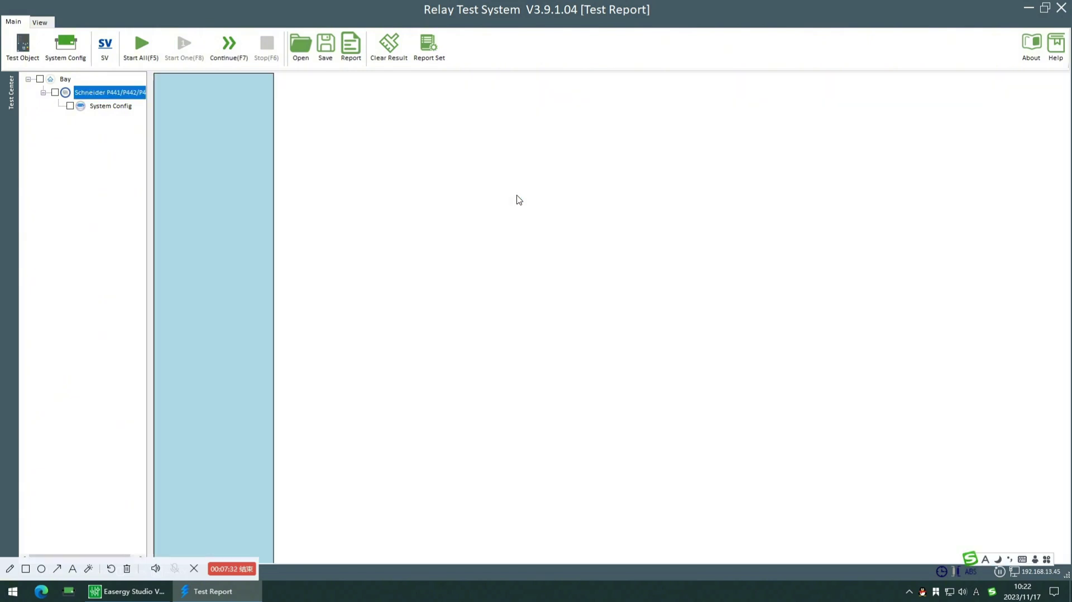
Step: Import P444-OC.xrio from the Desktop through the converter, then save and exit
left_click(29, 51)
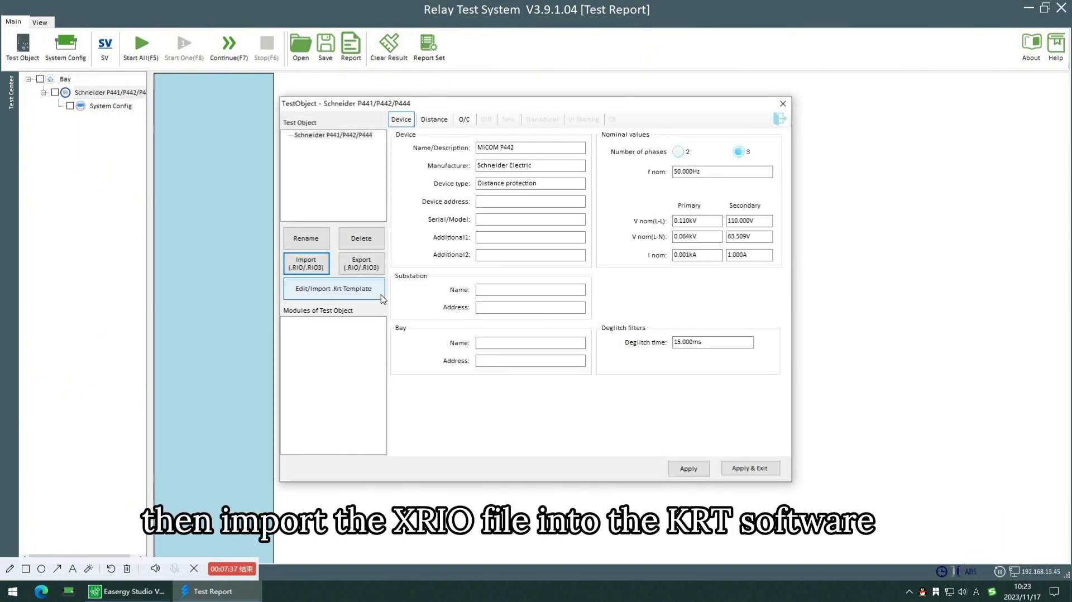
left_click(347, 295)
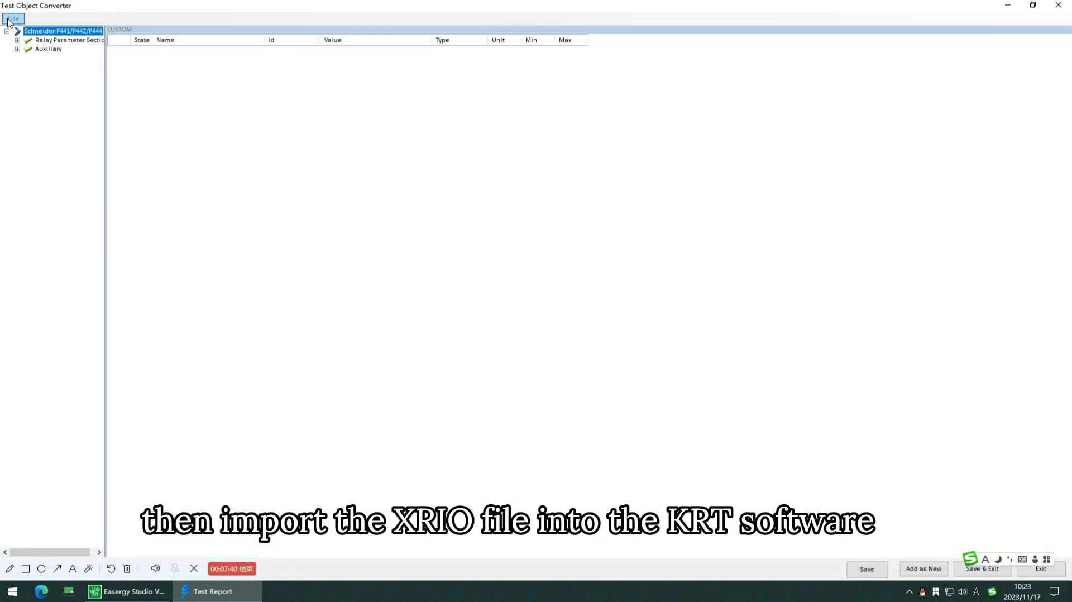
left_click(12, 19)
left_click(56, 53)
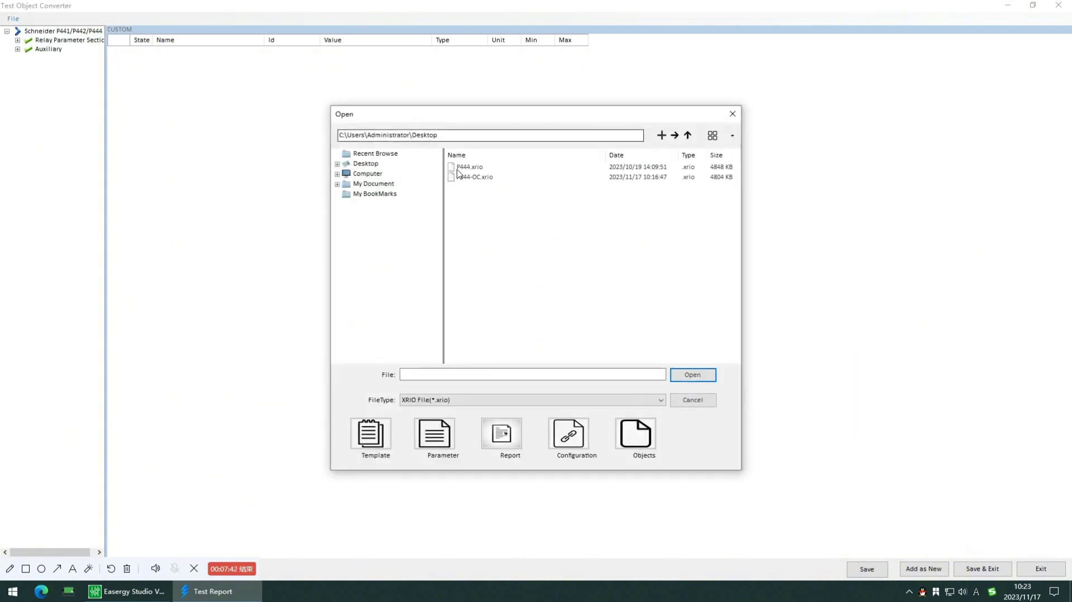
left_click(491, 178)
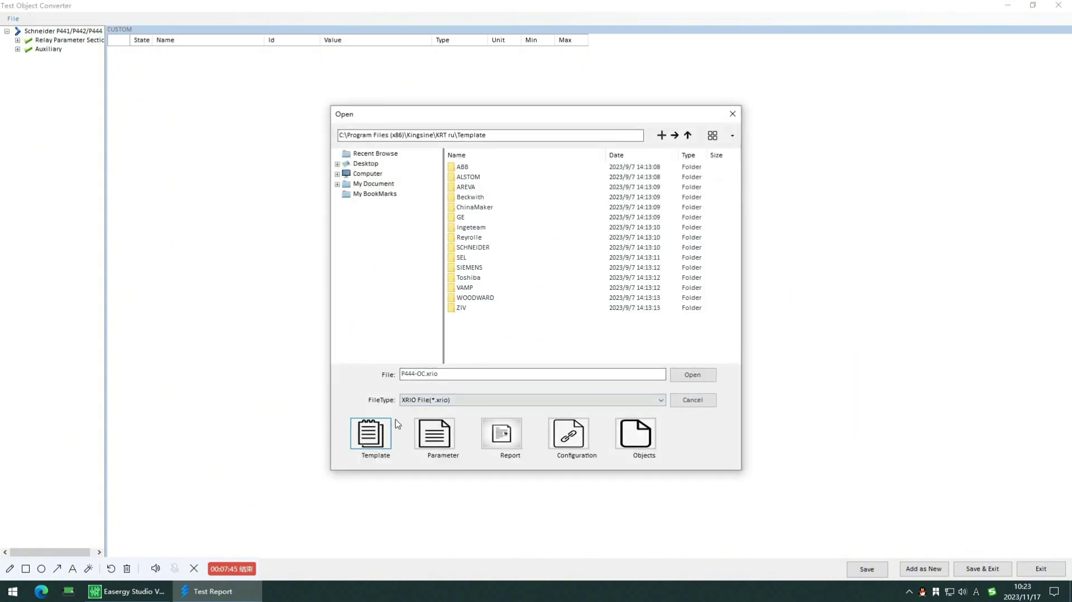
left_click(366, 163)
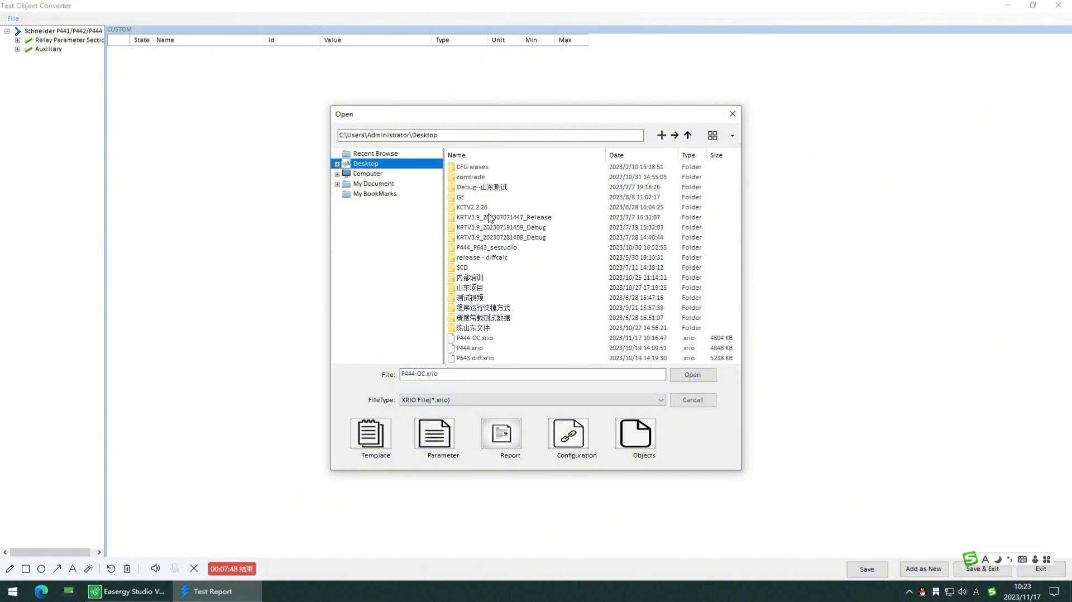
left_click(491, 339)
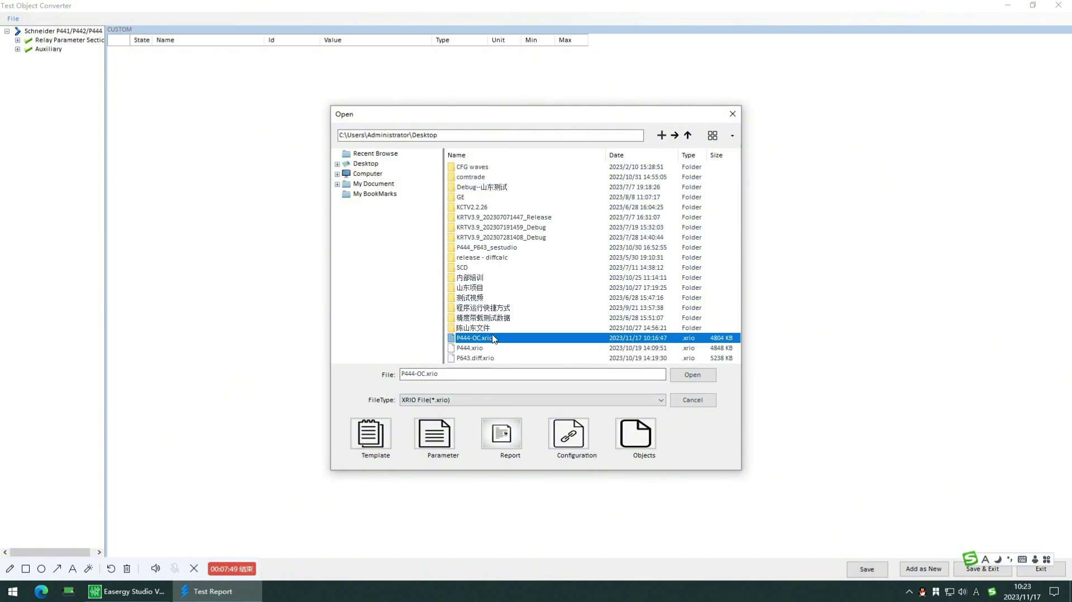
left_click(704, 376)
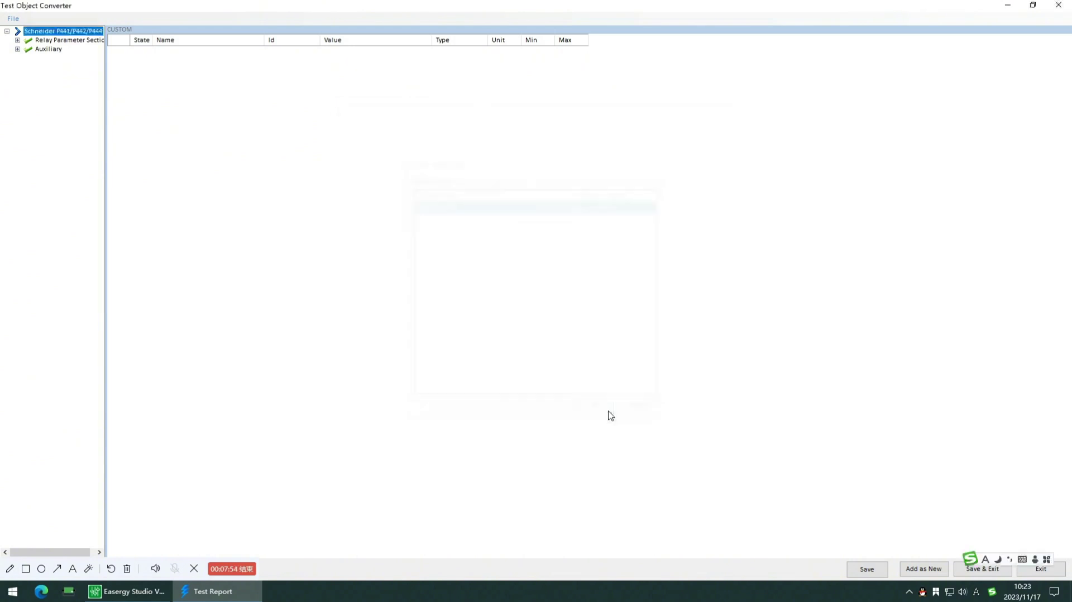
left_click(981, 569)
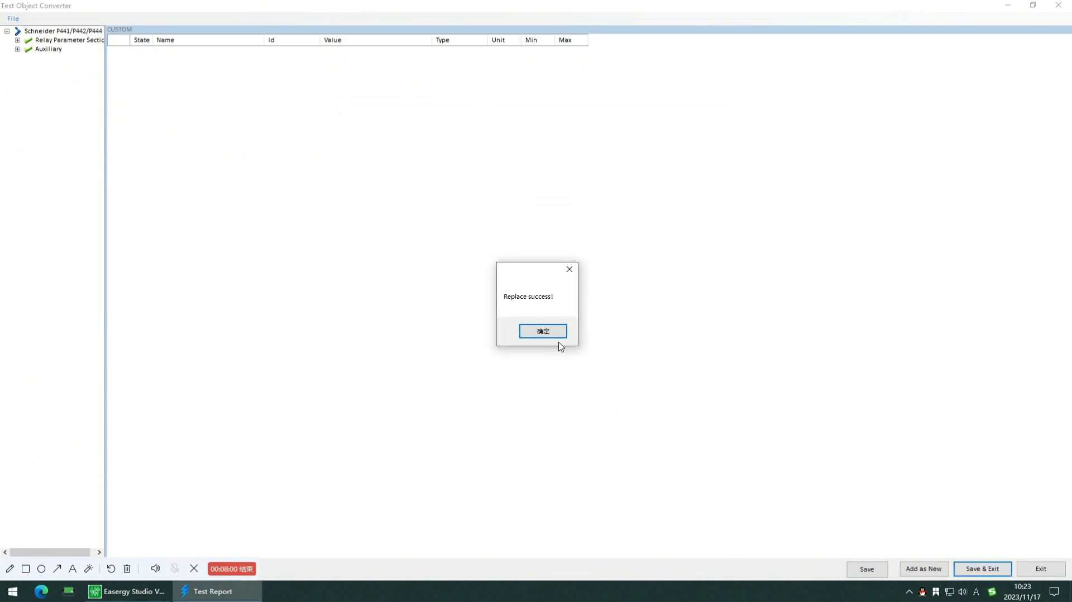
left_click(555, 336)
Step: Check the O/C tab's I>1-IL settings: IEC E Inverse, 1.000 Iref, 0.100 time multiplier
left_click(464, 118)
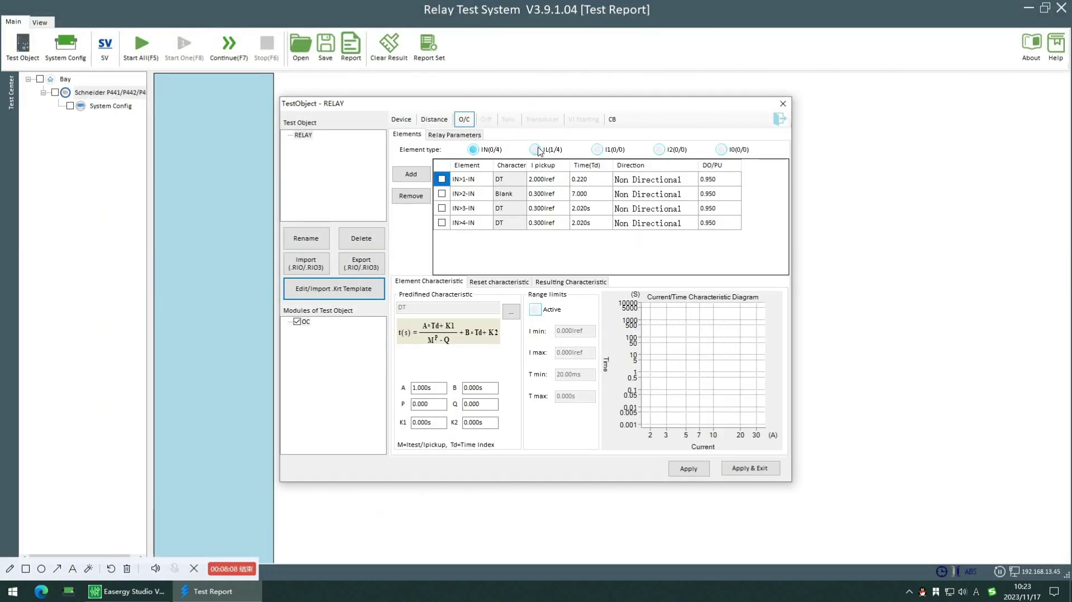
left_click(521, 178)
left_click(555, 178)
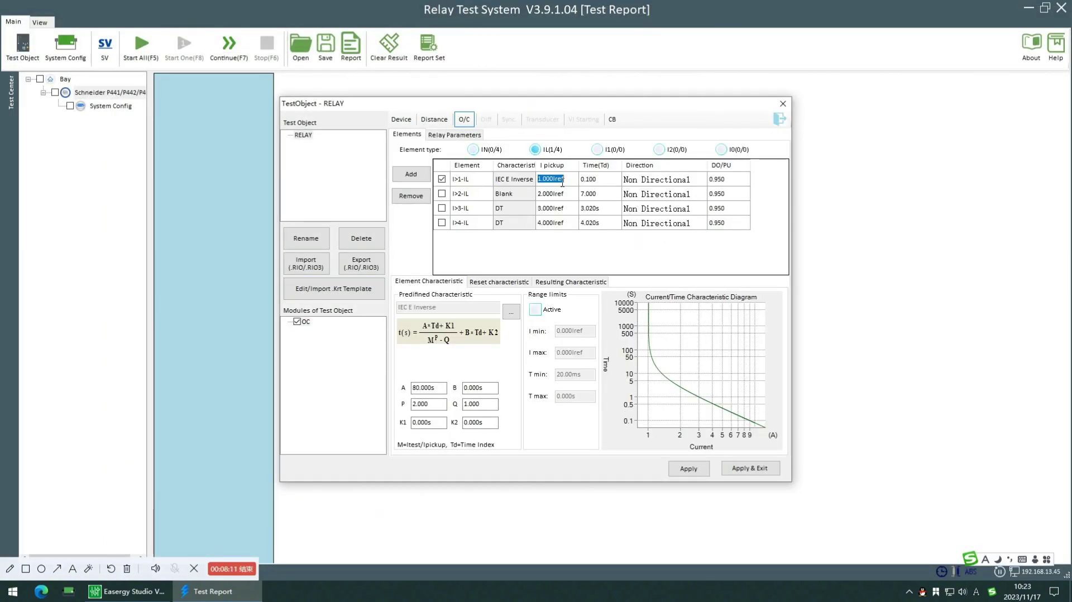
left_click(608, 184)
Step: Apply the test object settings and add an Overcurrent test module under System Config
left_click(732, 468)
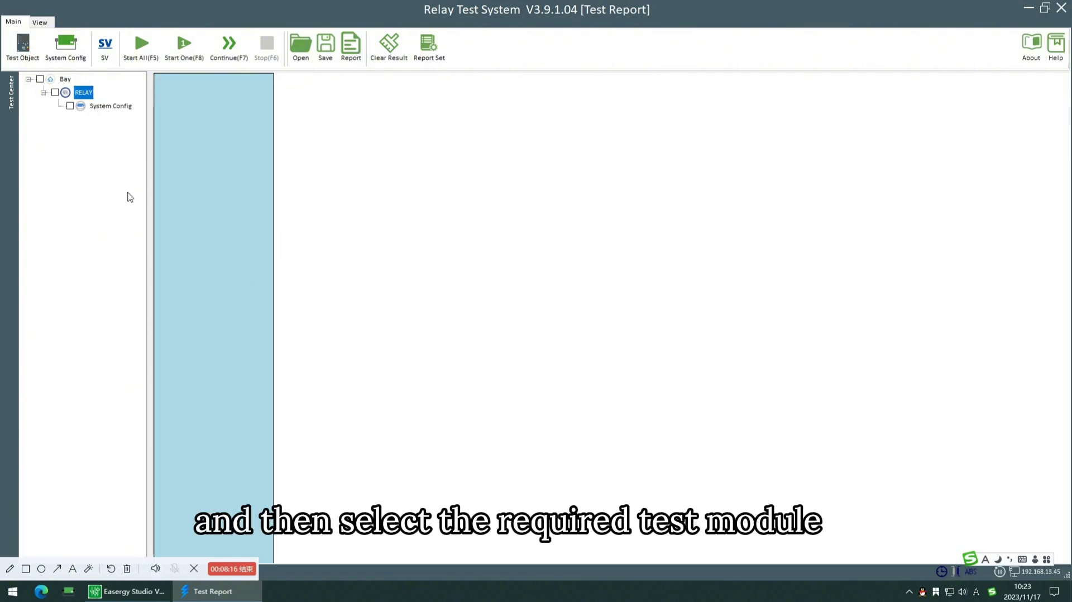
left_click(112, 111)
right_click(110, 108)
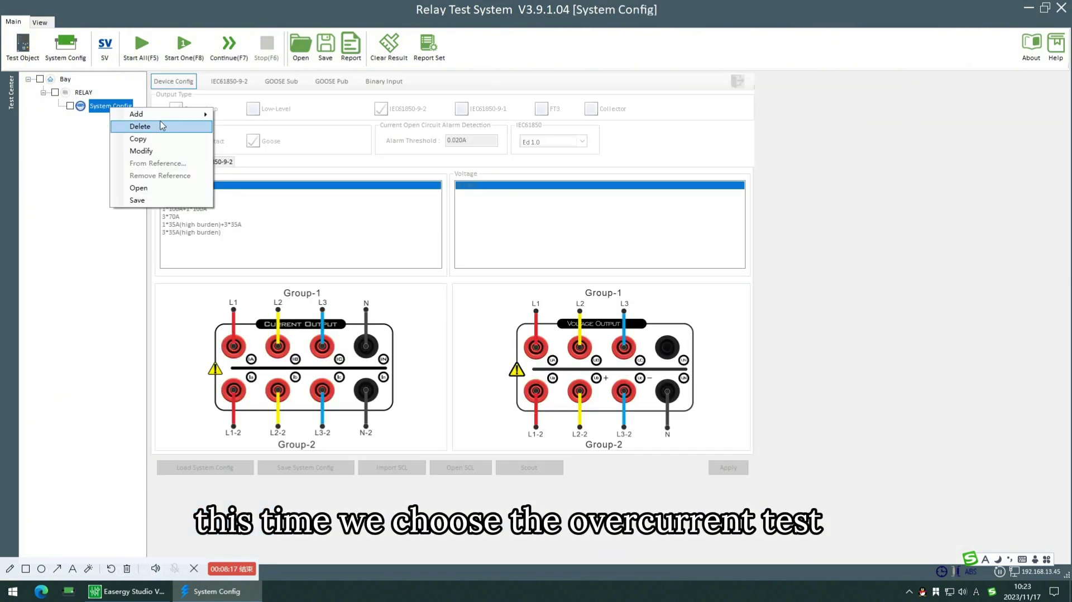
mouse_move(185, 116)
mouse_move(257, 128)
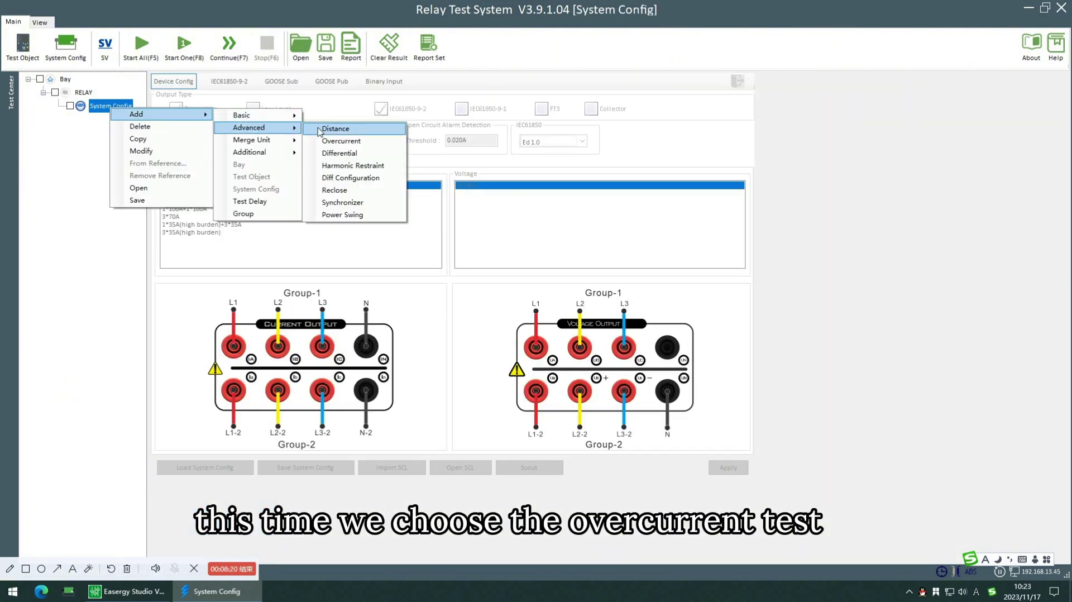
left_click(345, 142)
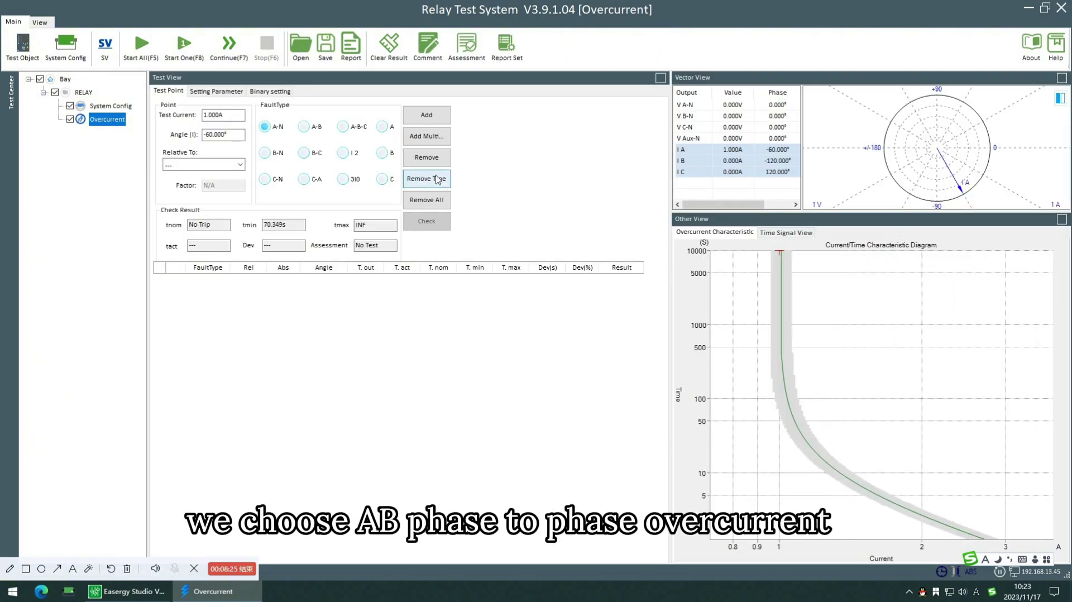
Step: Add two A-B fault test points at 1.100 A and 1.300 A
left_click(310, 129)
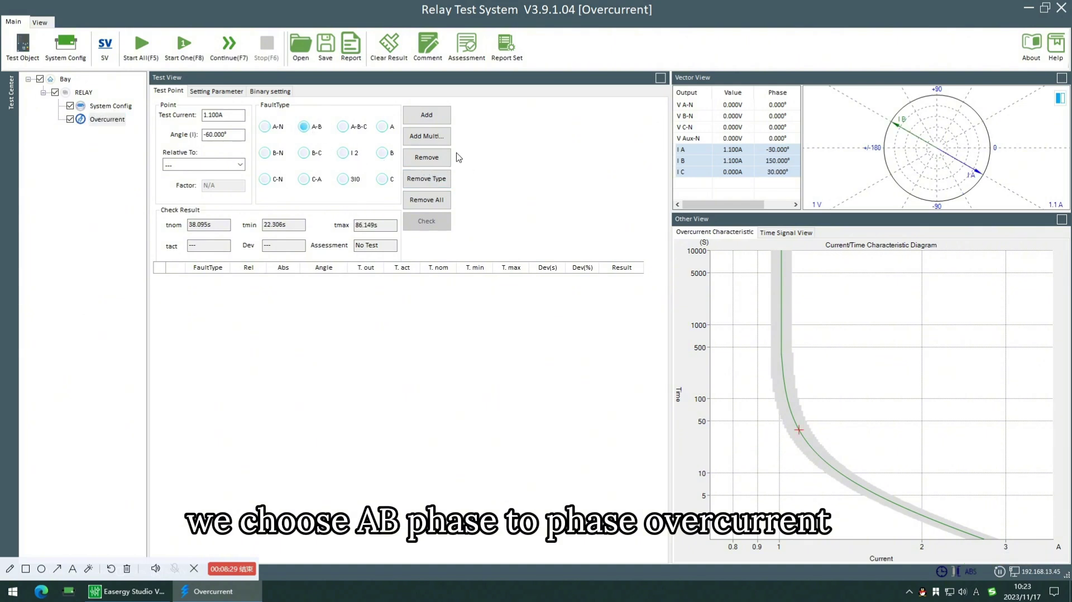
left_click(427, 115)
left_click(833, 467)
left_click(438, 121)
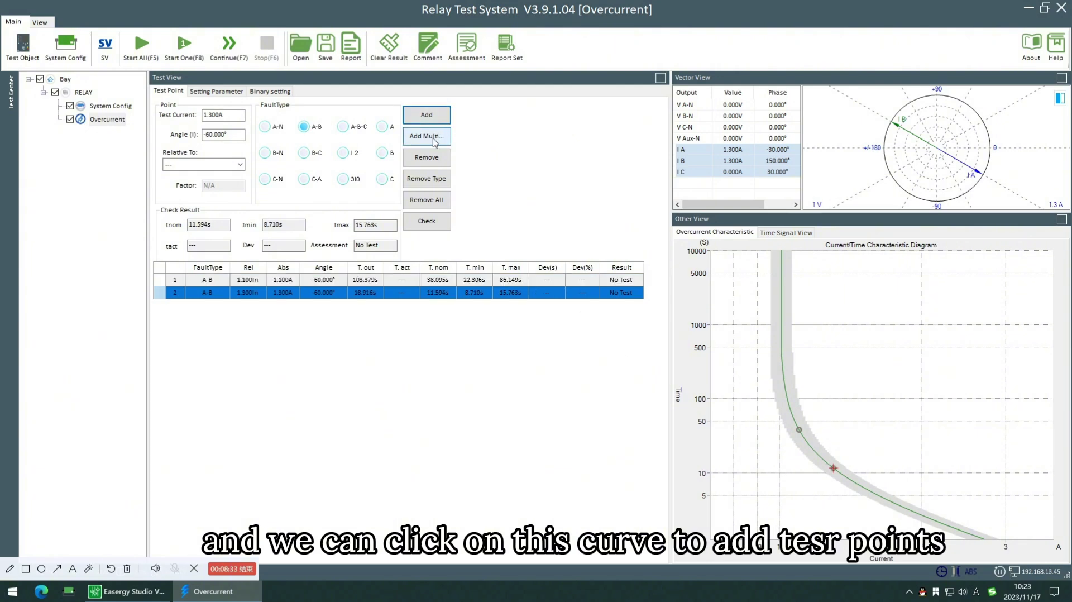
Step: Set up multiple points from 1.5 A to 10 A in 0.5 A steps, with only A-B fault selected
left_click(435, 140)
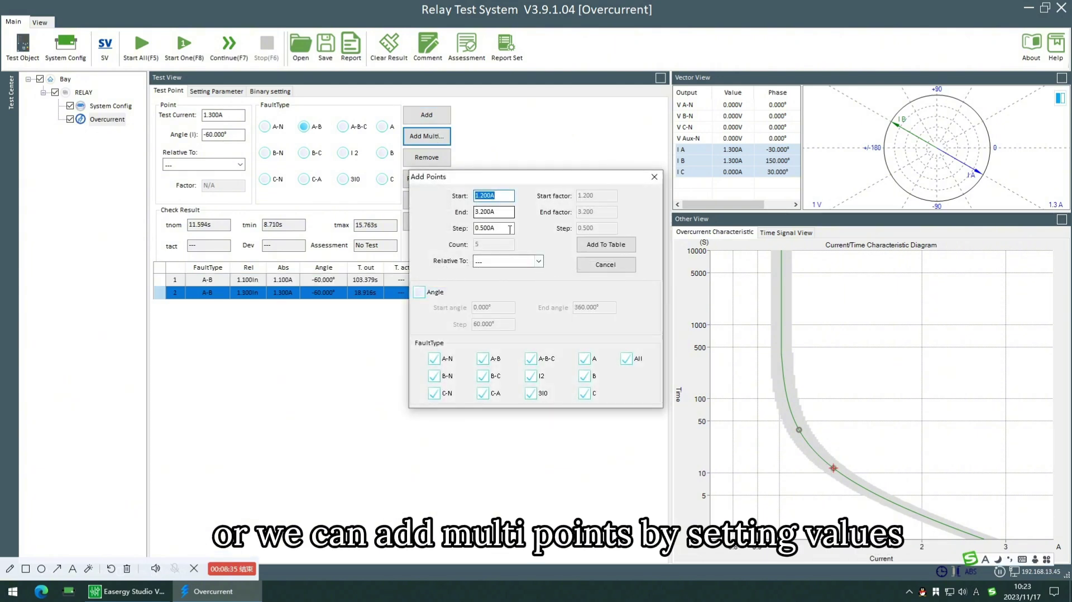
left_click(503, 213)
left_click_drag(503, 214, 468, 216)
type("10")
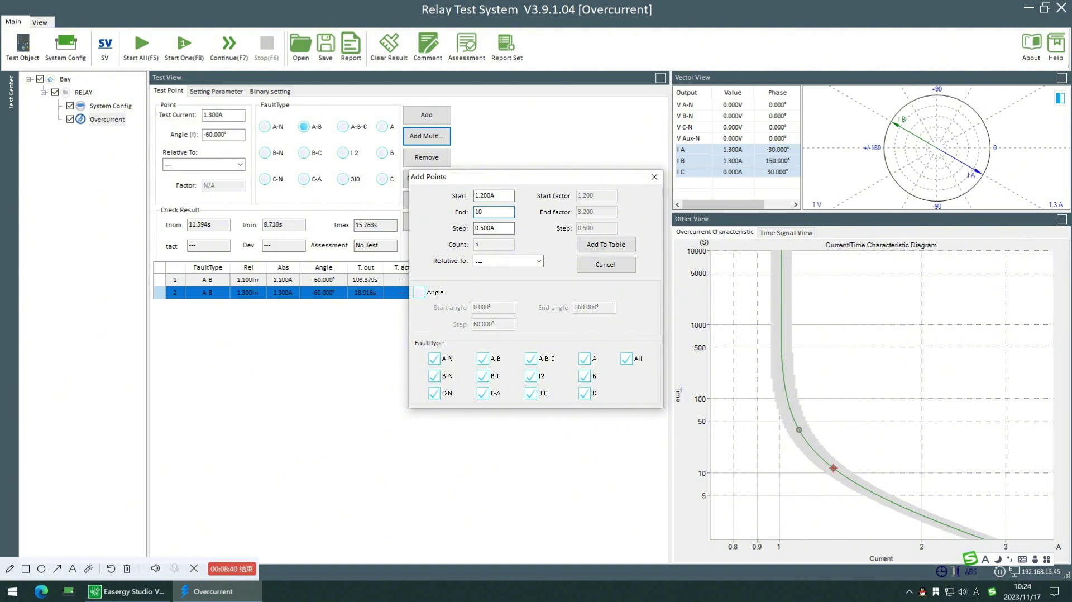
key("Return")
left_click(505, 200)
type("1.5")
key("Return")
left_click(627, 357)
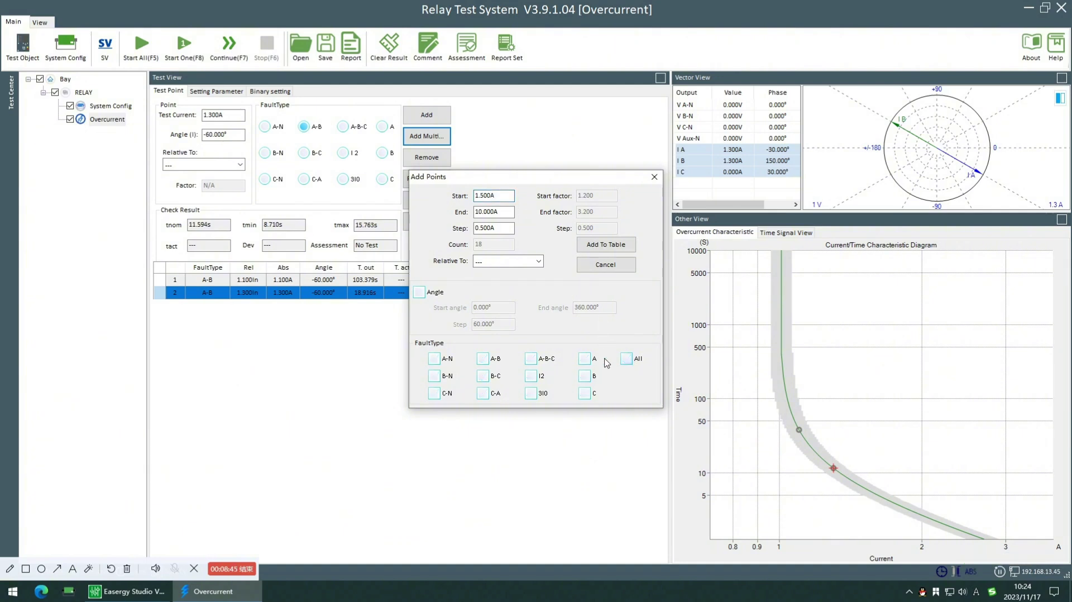
left_click(485, 360)
Step: Add the 18 generated points to the table, check the prefault time, and return to Test Point
left_click(606, 245)
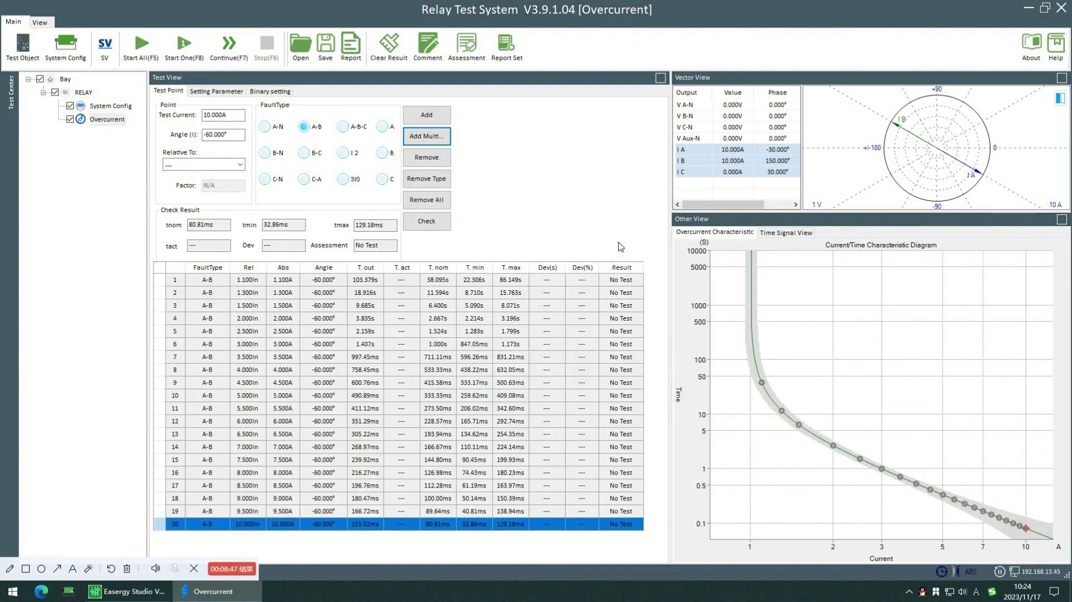
left_click(222, 93)
double_click(233, 146)
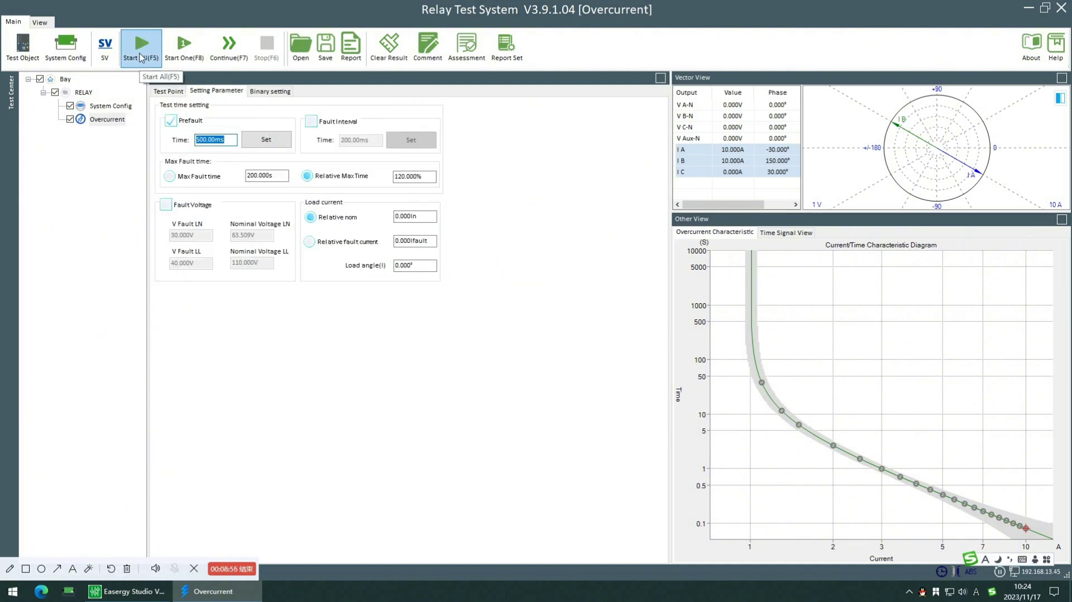
left_click(170, 92)
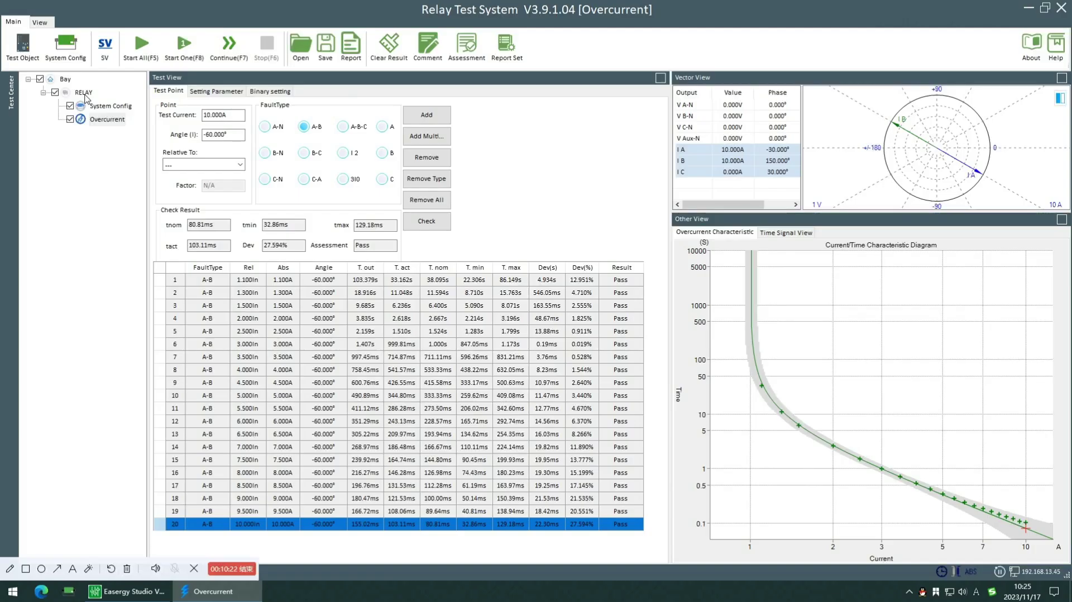
Step: Preview the RELAY test report with the A-B results table and characteristic diagram
left_click(83, 92)
scroll(625, 326, "down", 6)
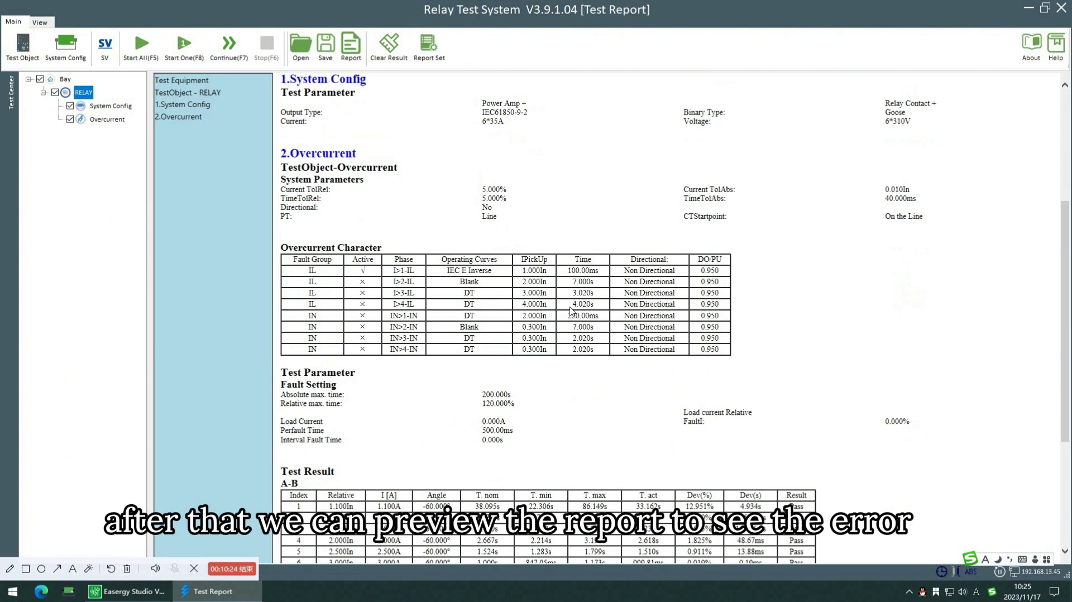
scroll(625, 326, "down", 1)
scroll(630, 349, "up", 7)
Step: In Report Set, enable LongFomat for the Overcurrent section and edit the company name
left_click(429, 47)
left_click(449, 236)
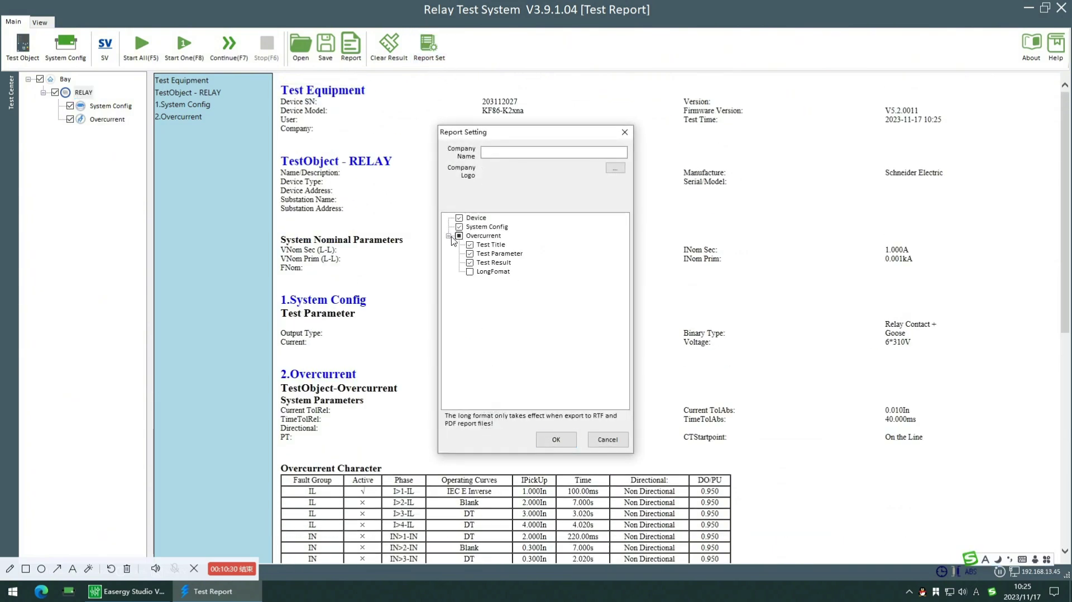
left_click(470, 271)
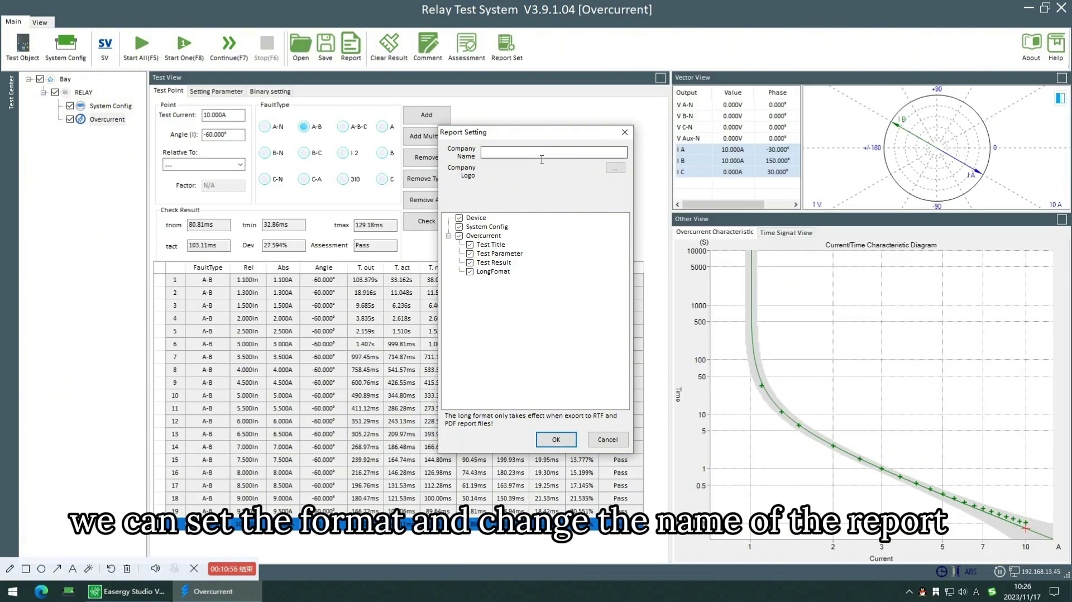
left_click(542, 158)
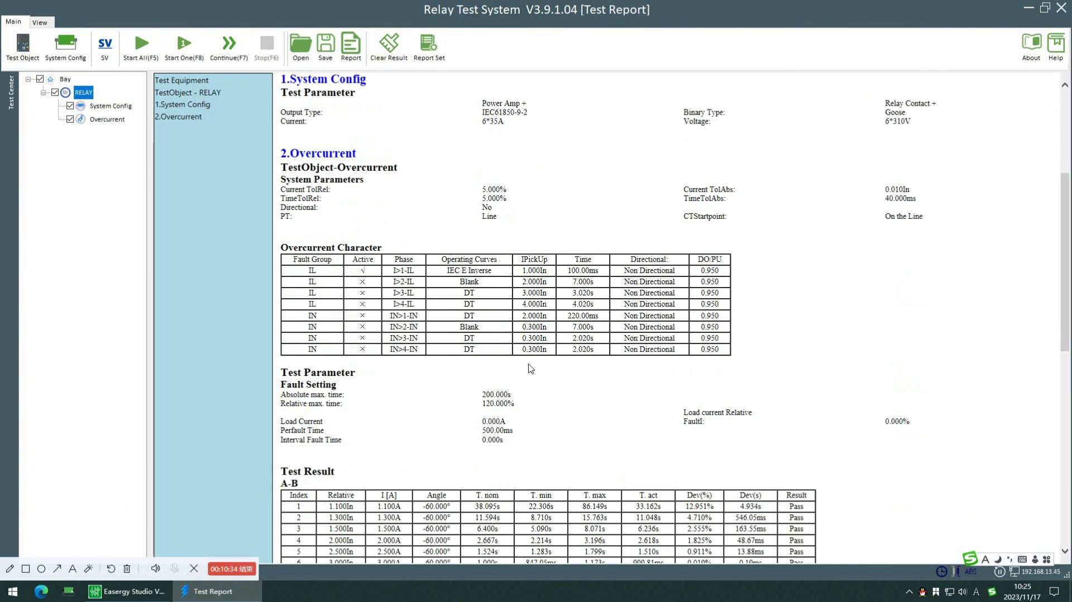
scroll(551, 371, "down", 15)
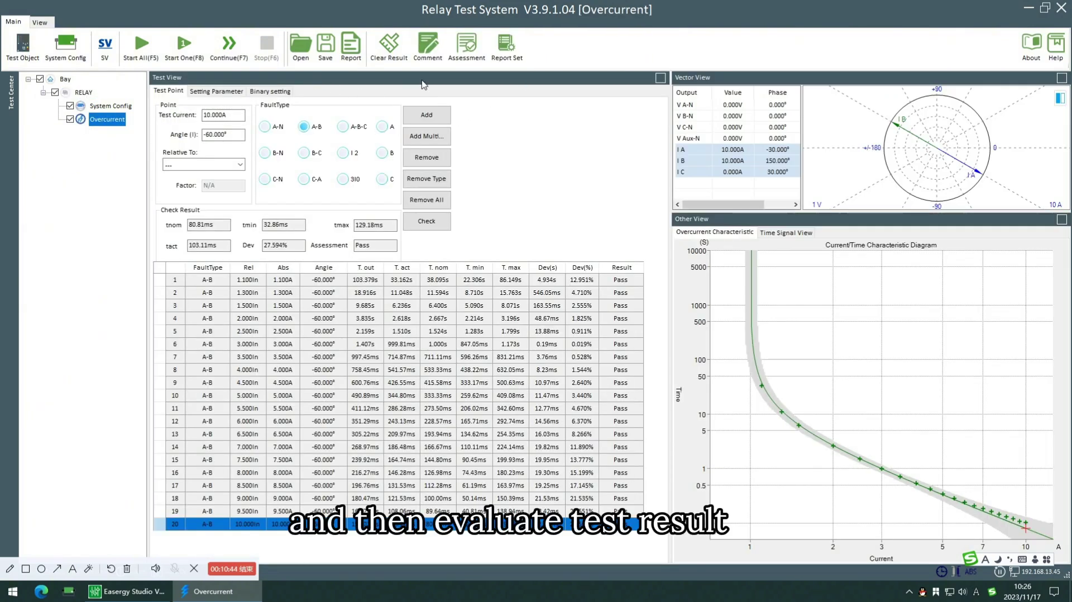
Step: Assess the test as Passed
left_click(466, 44)
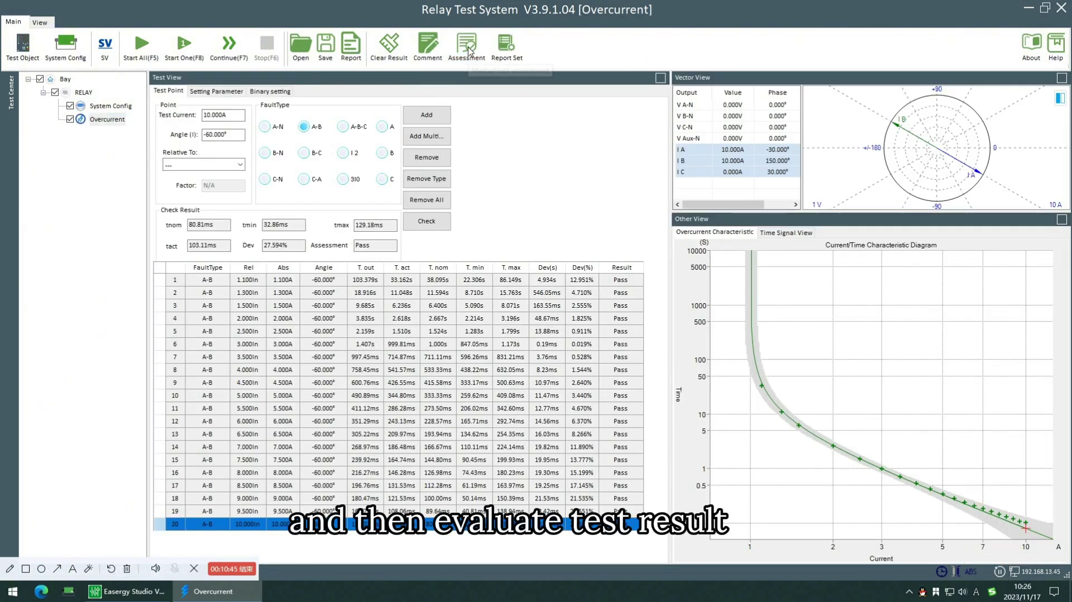
left_click(586, 286)
left_click(536, 328)
Step: Export the report as PDF named P444-OC to the Desktop
left_click(349, 55)
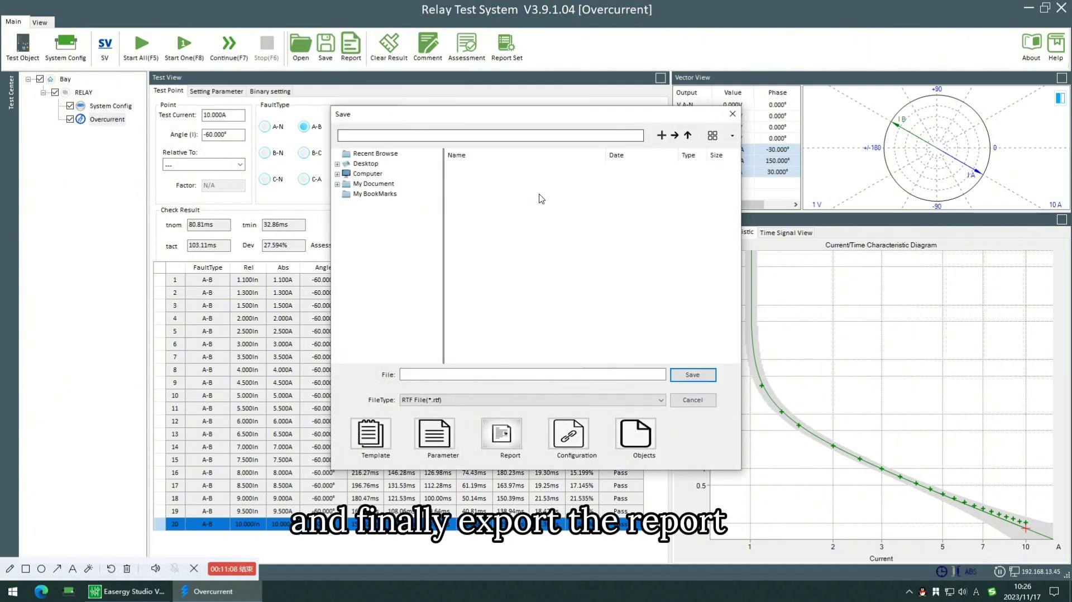
left_click(448, 374)
type("P444-OC")
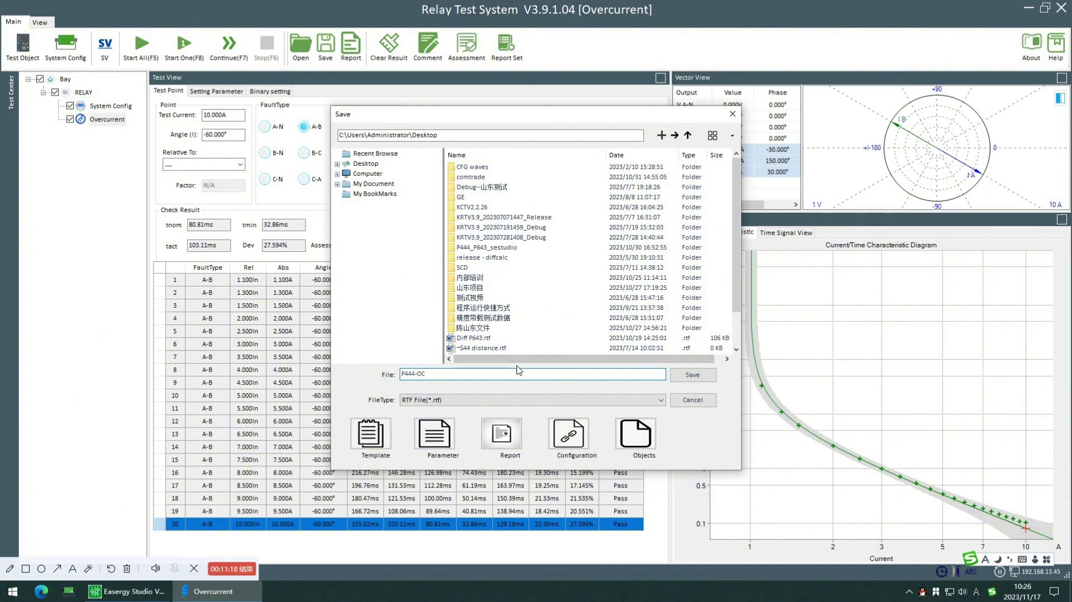
left_click(581, 399)
left_click(489, 419)
left_click(690, 375)
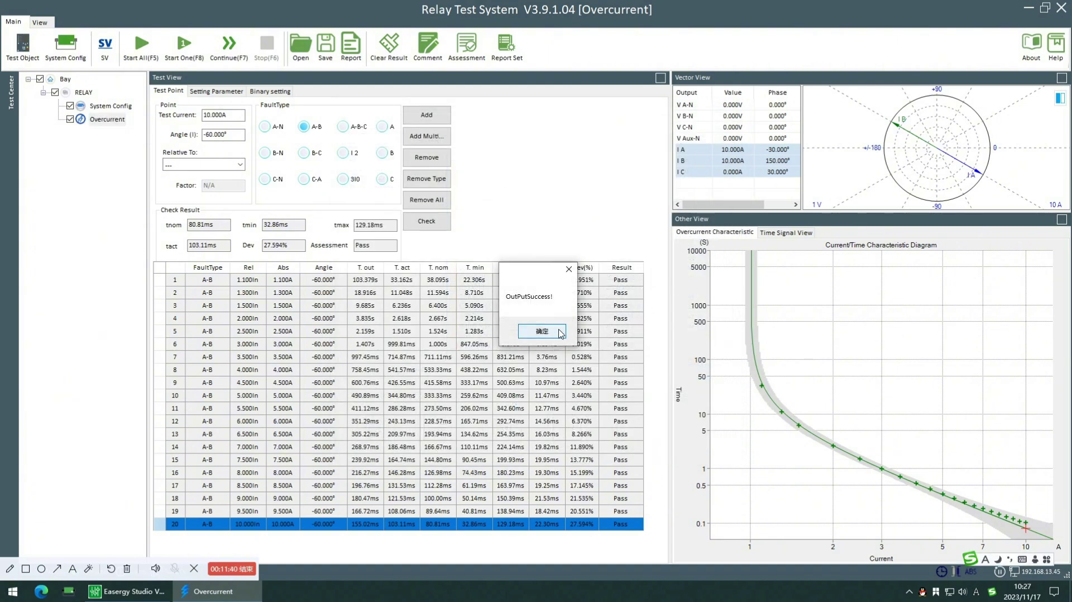
Step: Dismiss the success message, minimise KRT, and open P444-OC.pdf from the desktop
left_click(546, 328)
left_click(1029, 8)
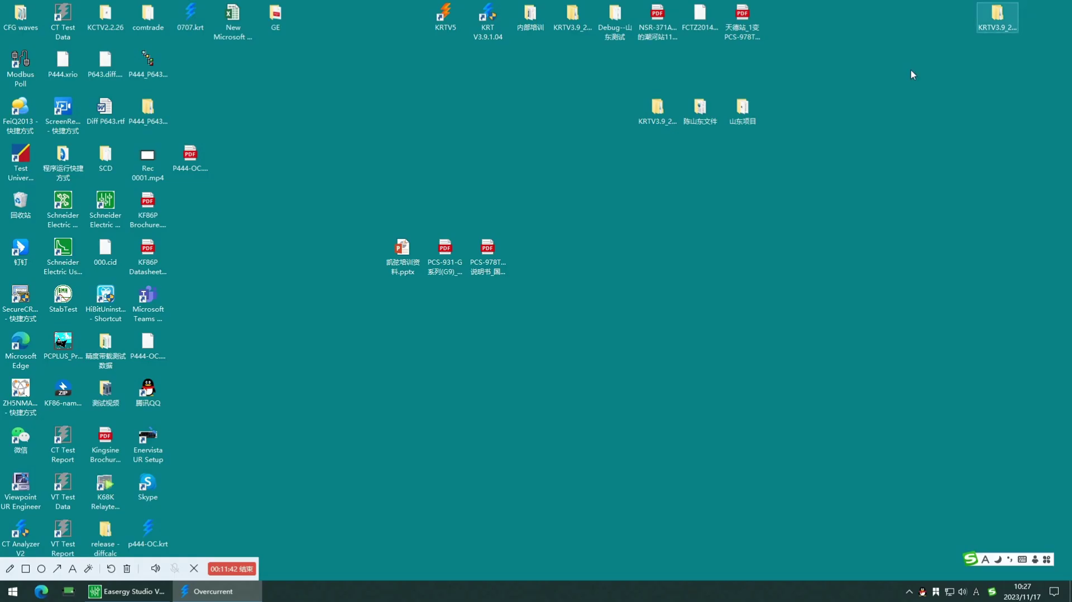
double_click(202, 158)
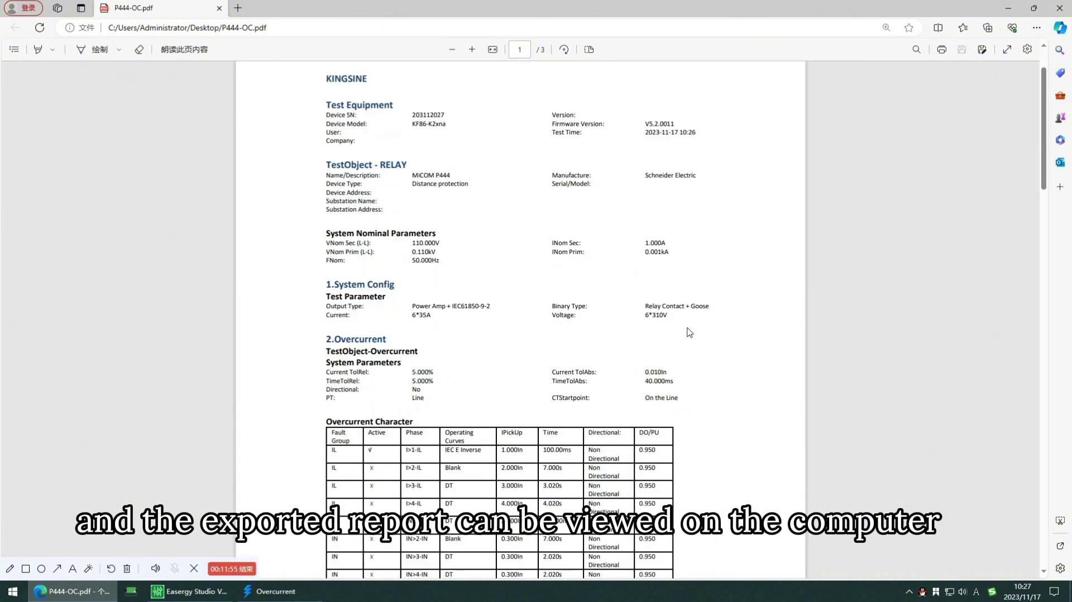
Step: Scroll through the 3-page report to the final page showing Assessment Result: Passed
scroll(690, 332, "down", 5)
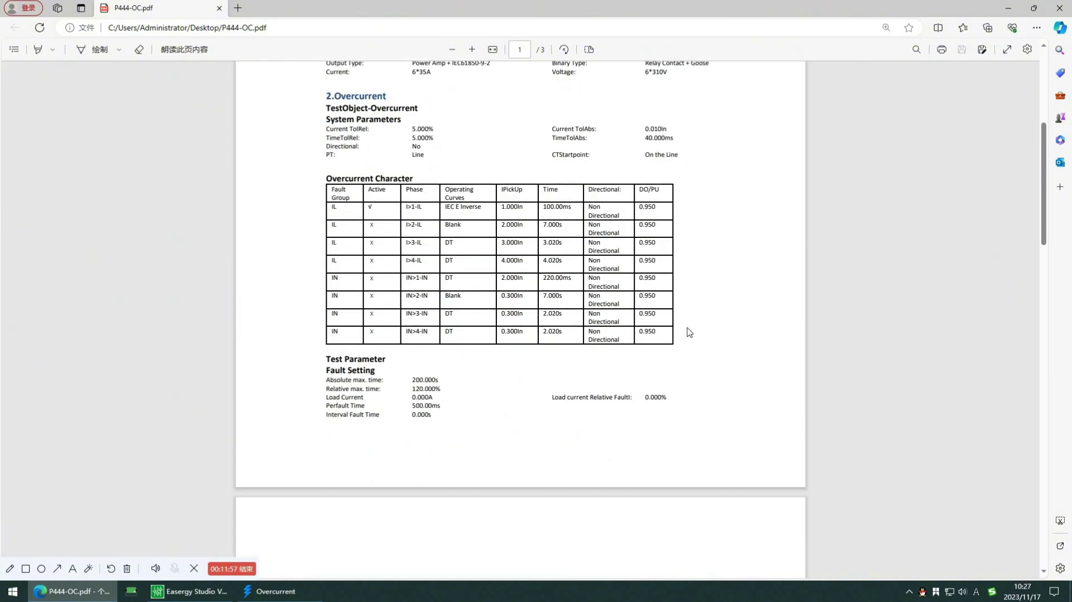
scroll(690, 332, "down", 11)
scroll(690, 332, "up", 1)
left_click_drag(781, 147, 776, 306)
left_click(709, 338)
scroll(710, 338, "down", 10)
scroll(709, 337, "down", 3)
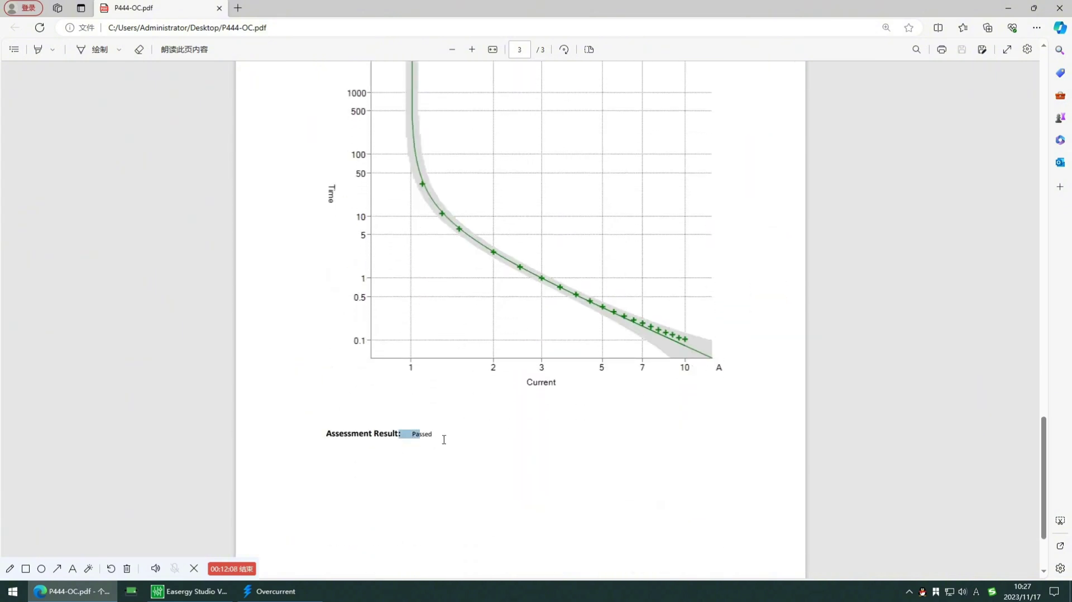